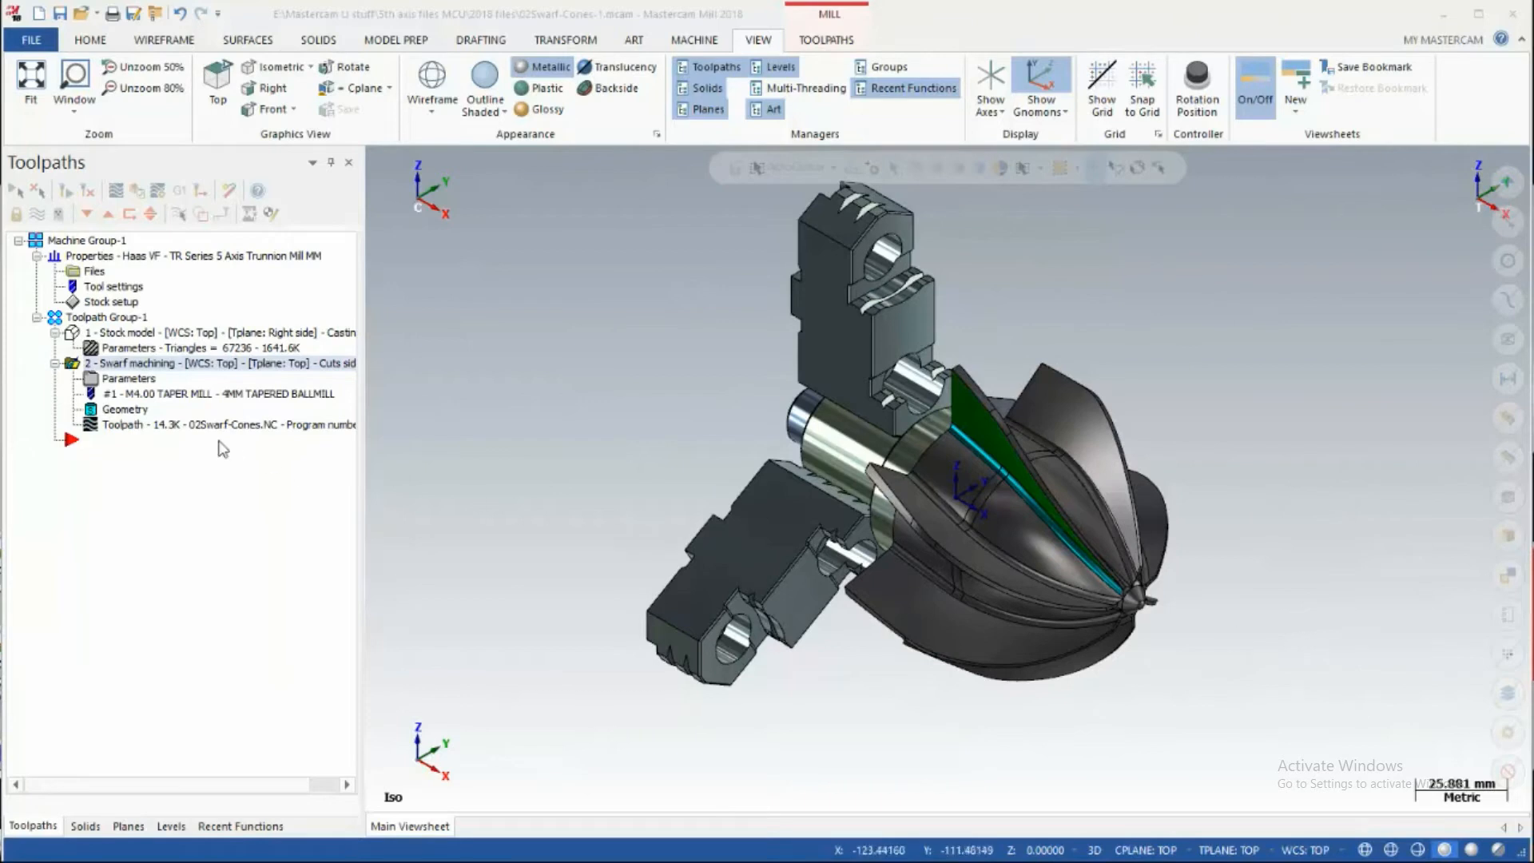
Backplot the swarf machining toolpath and examine the tool motion along the green blade surface
click(130, 427)
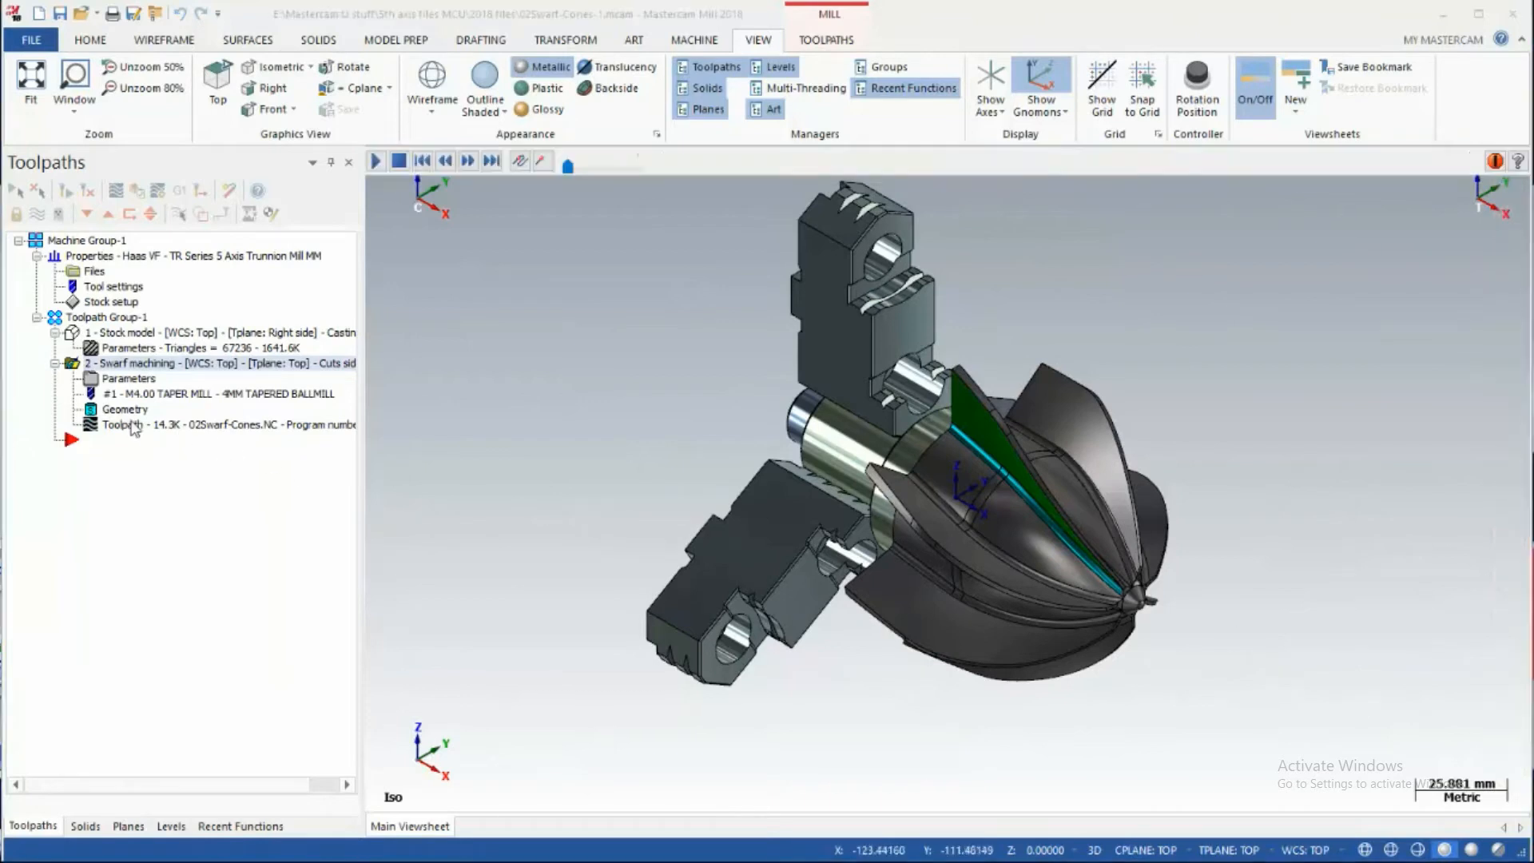
key(s)
key(s)
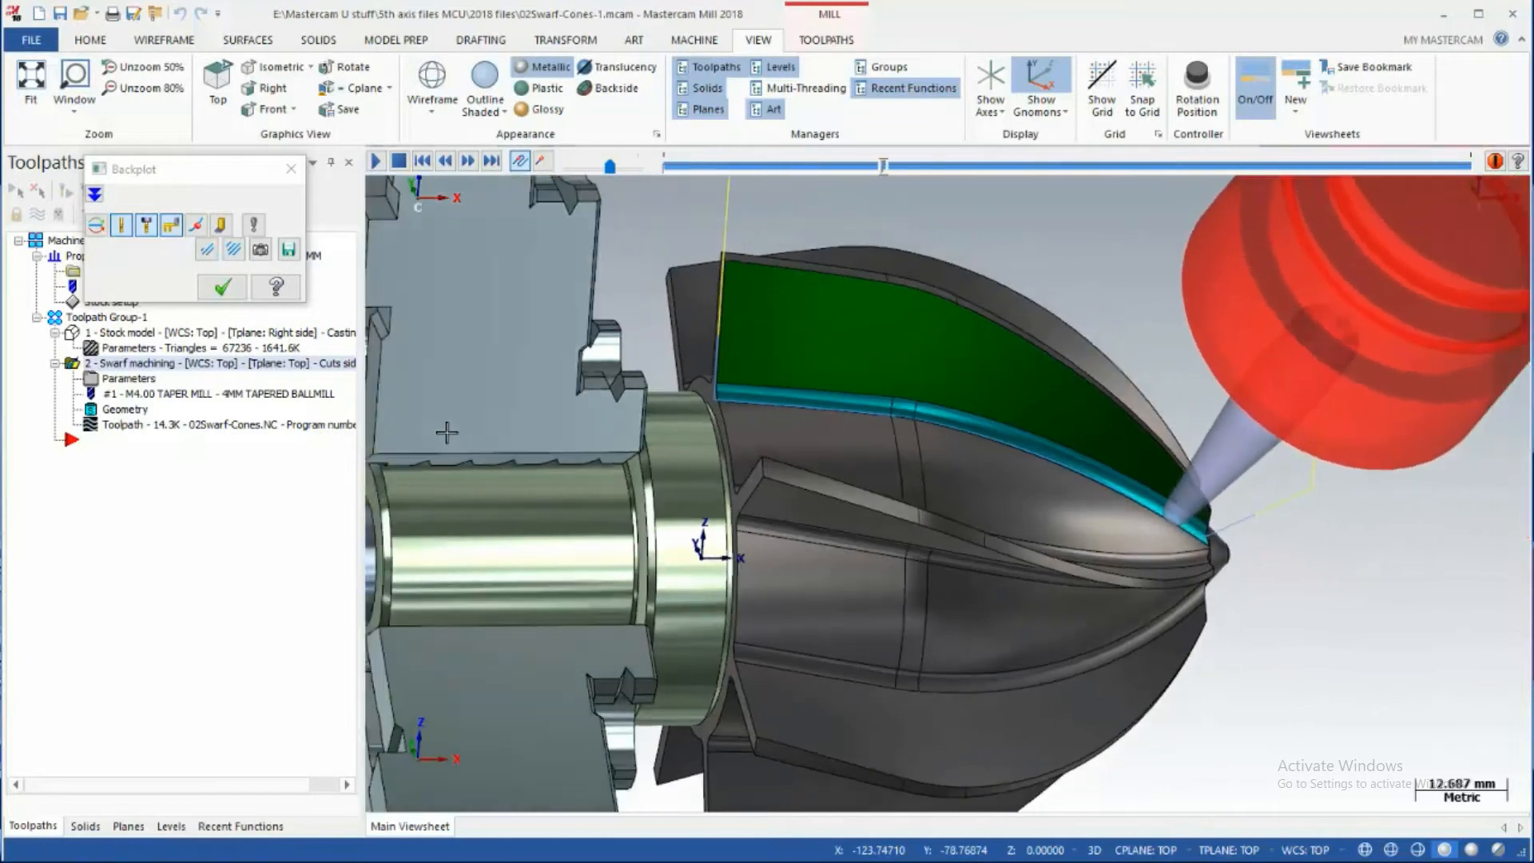
key(alt+2)
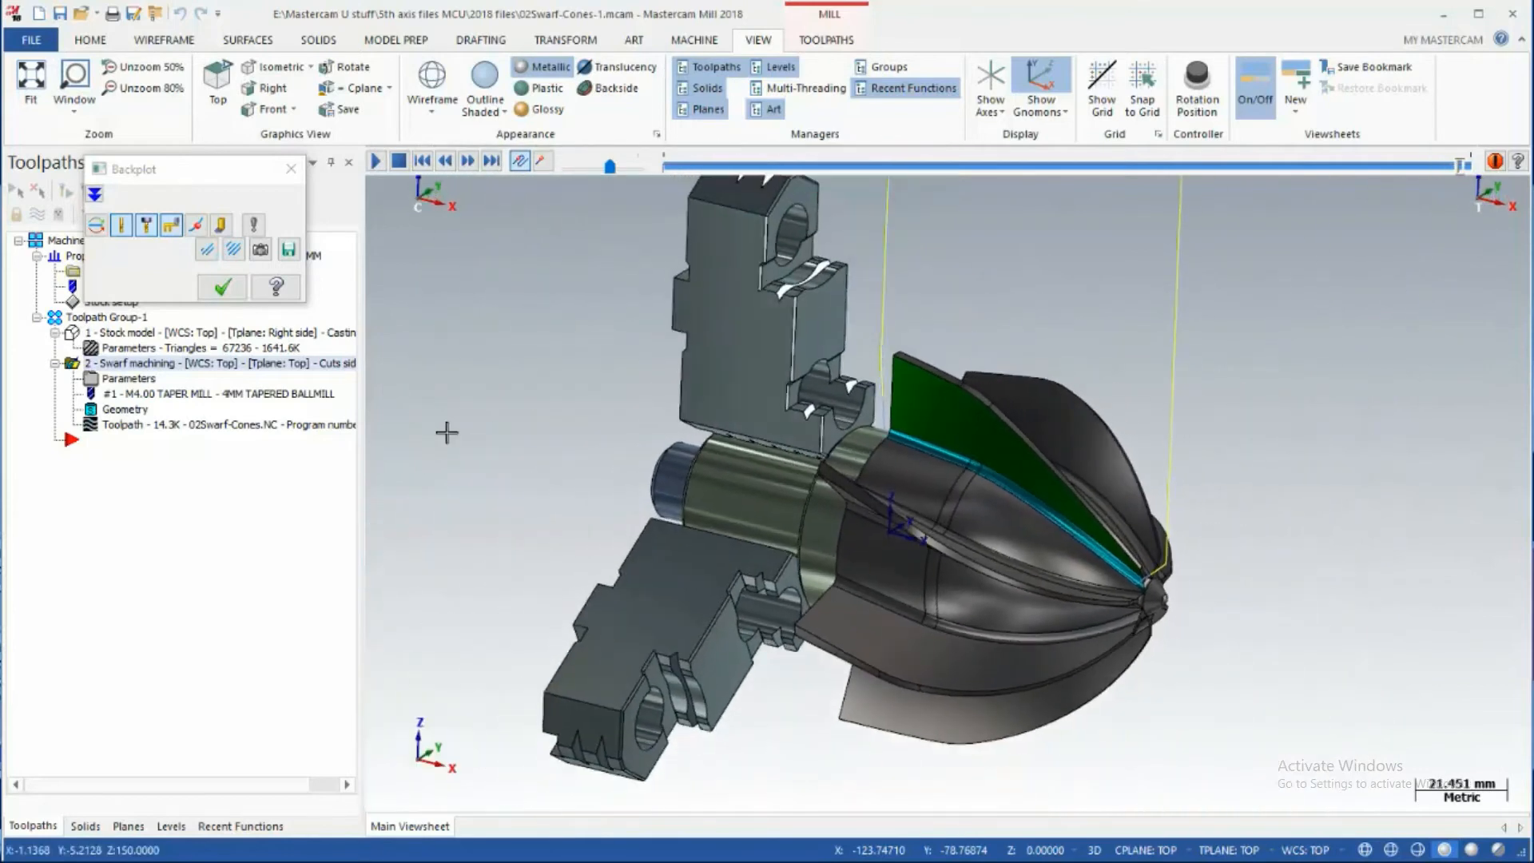
click(223, 287)
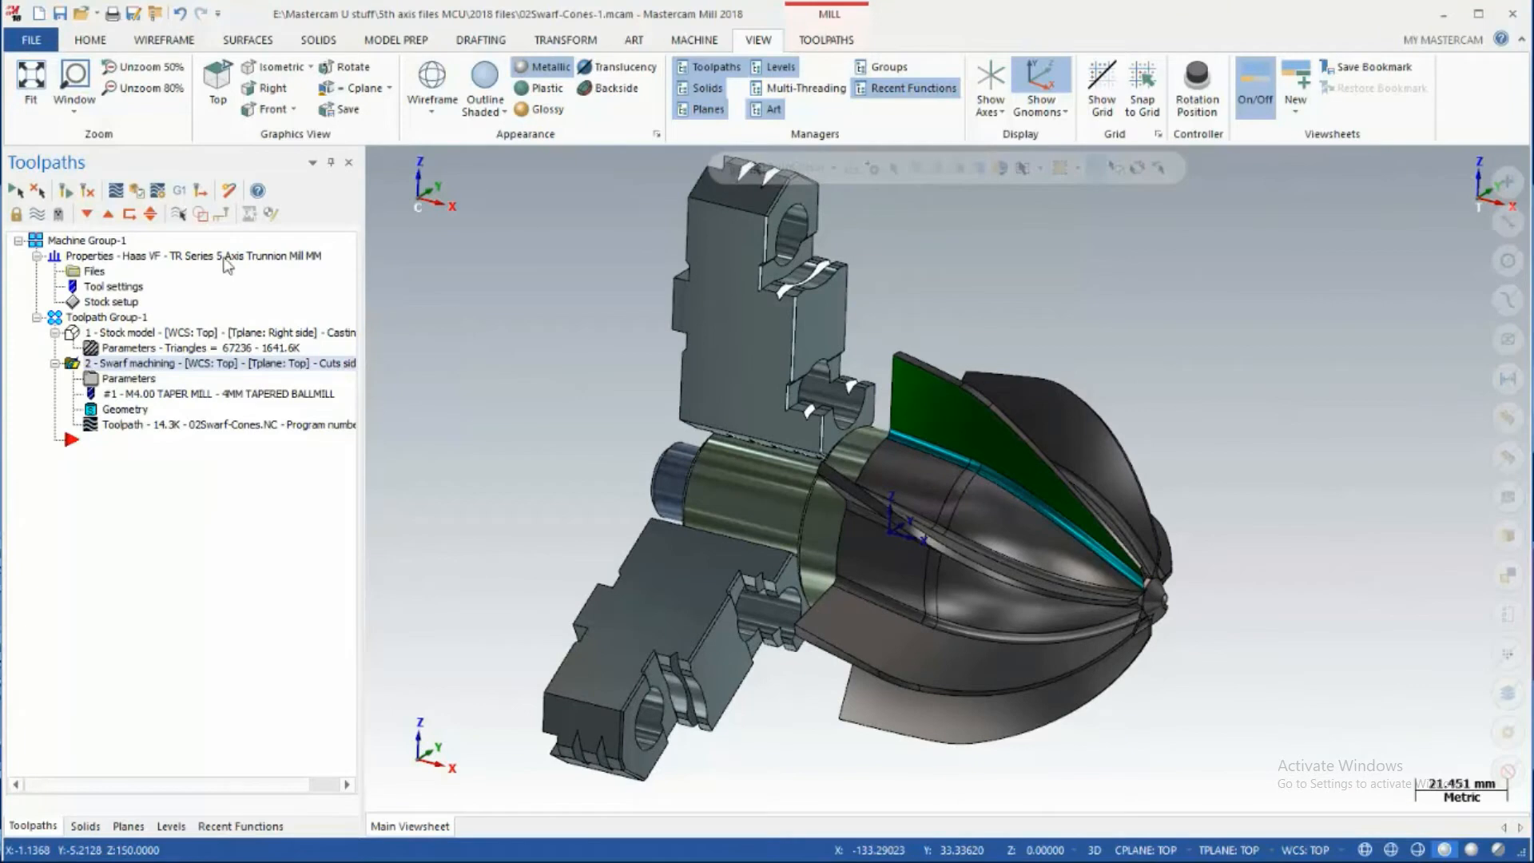
Set the swarf operation's extension length at start to 3 in its cut pattern and regenerate the toolpath
click(94, 383)
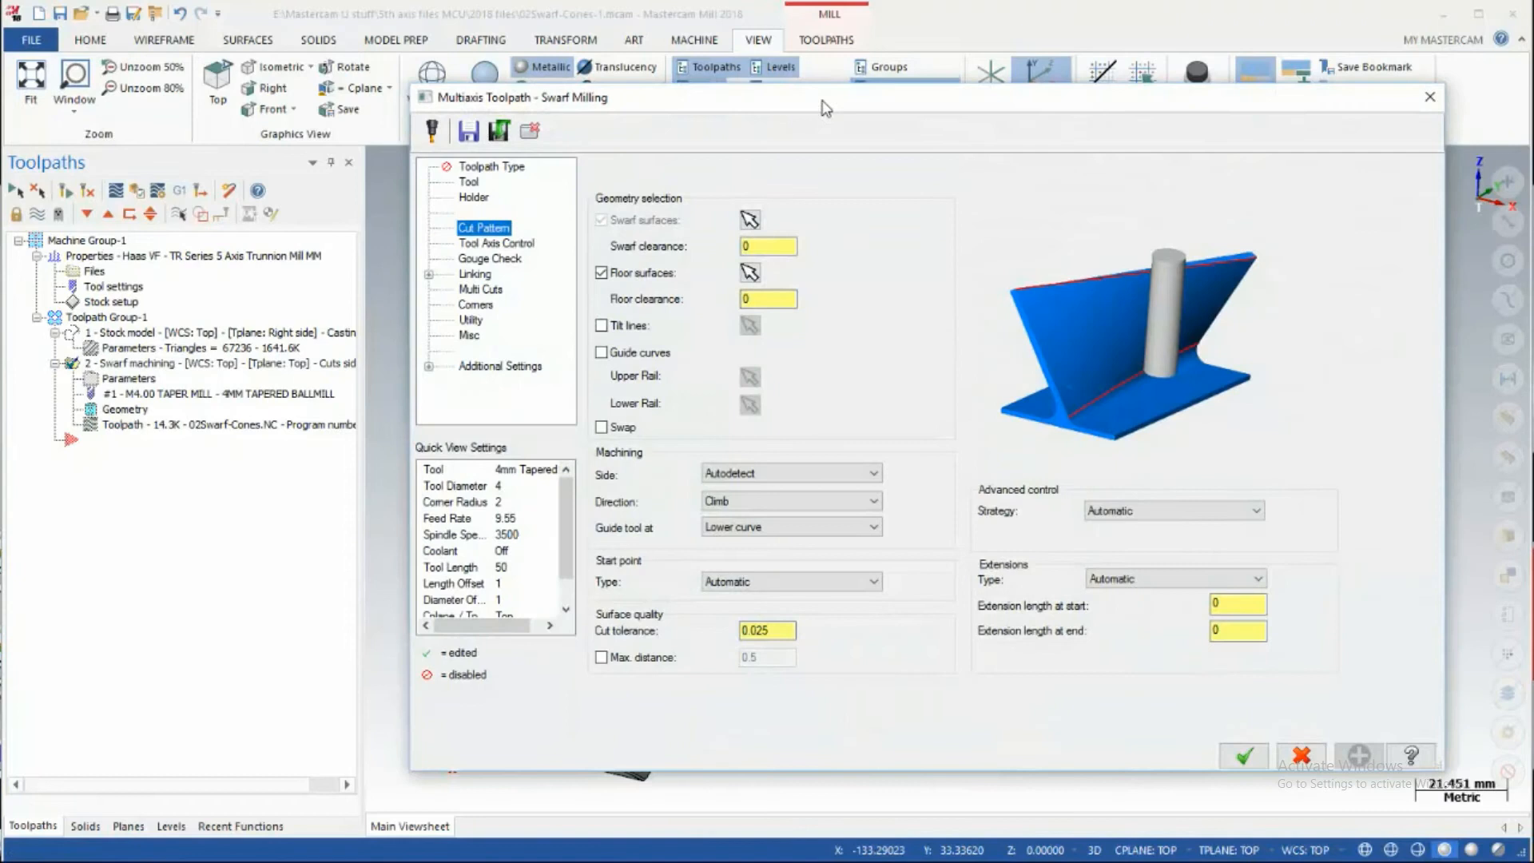
drag(827, 108, 759, 85)
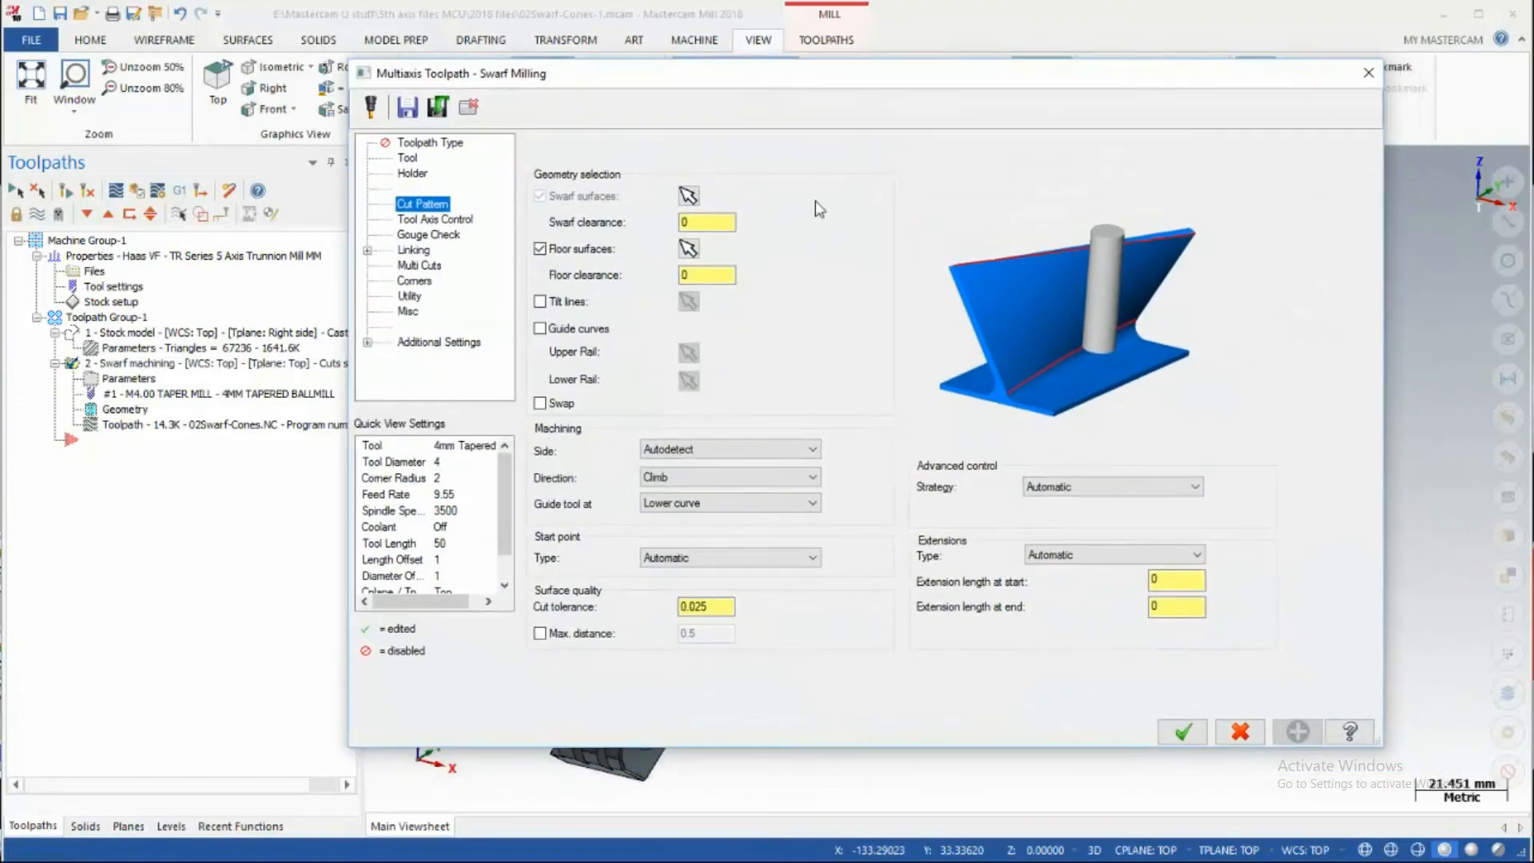
click(716, 229)
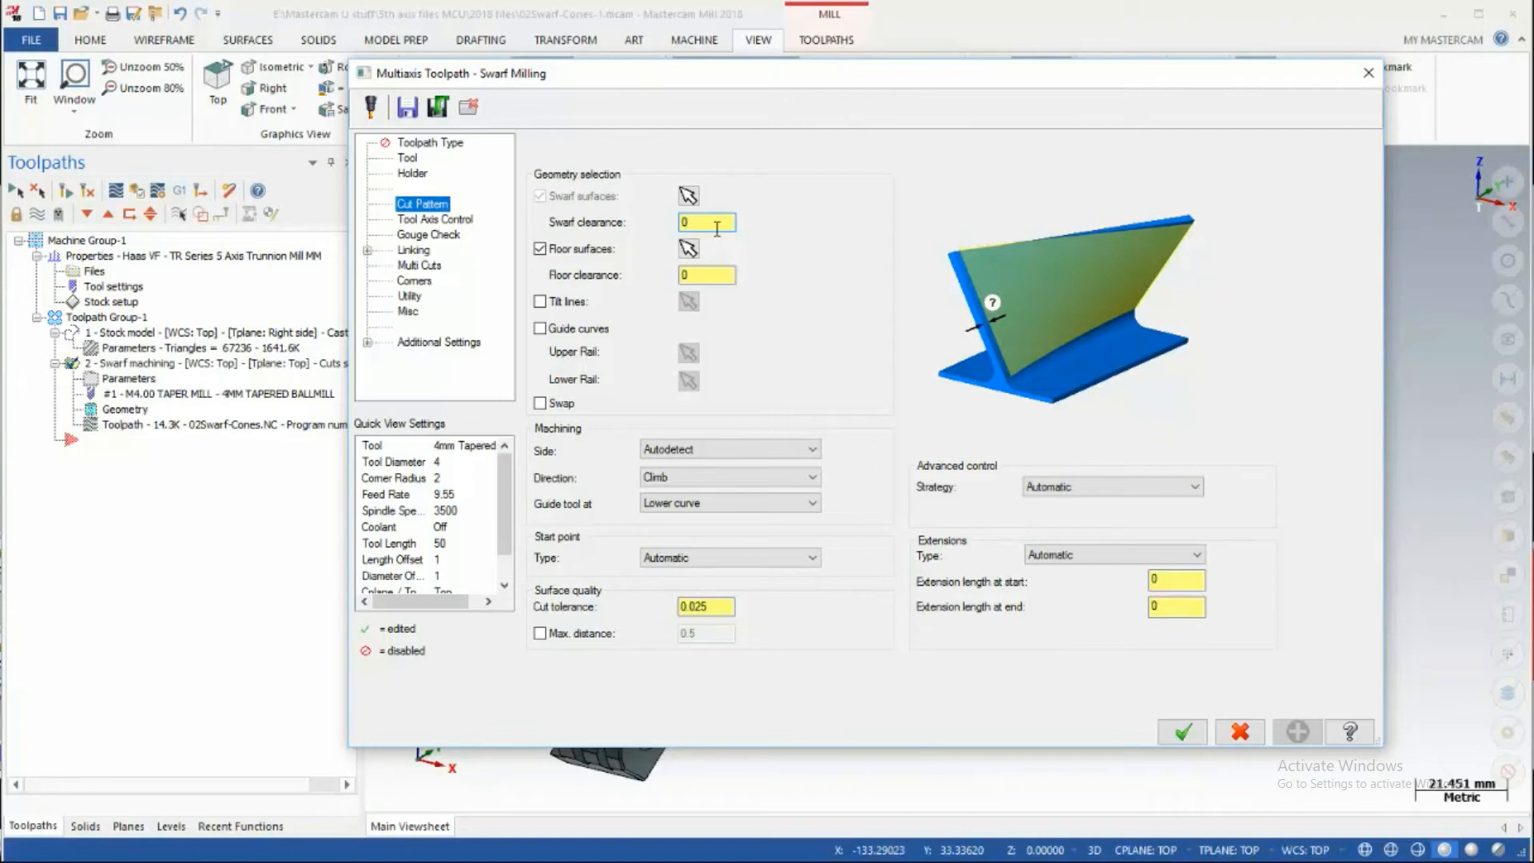
click(702, 276)
click(702, 276)
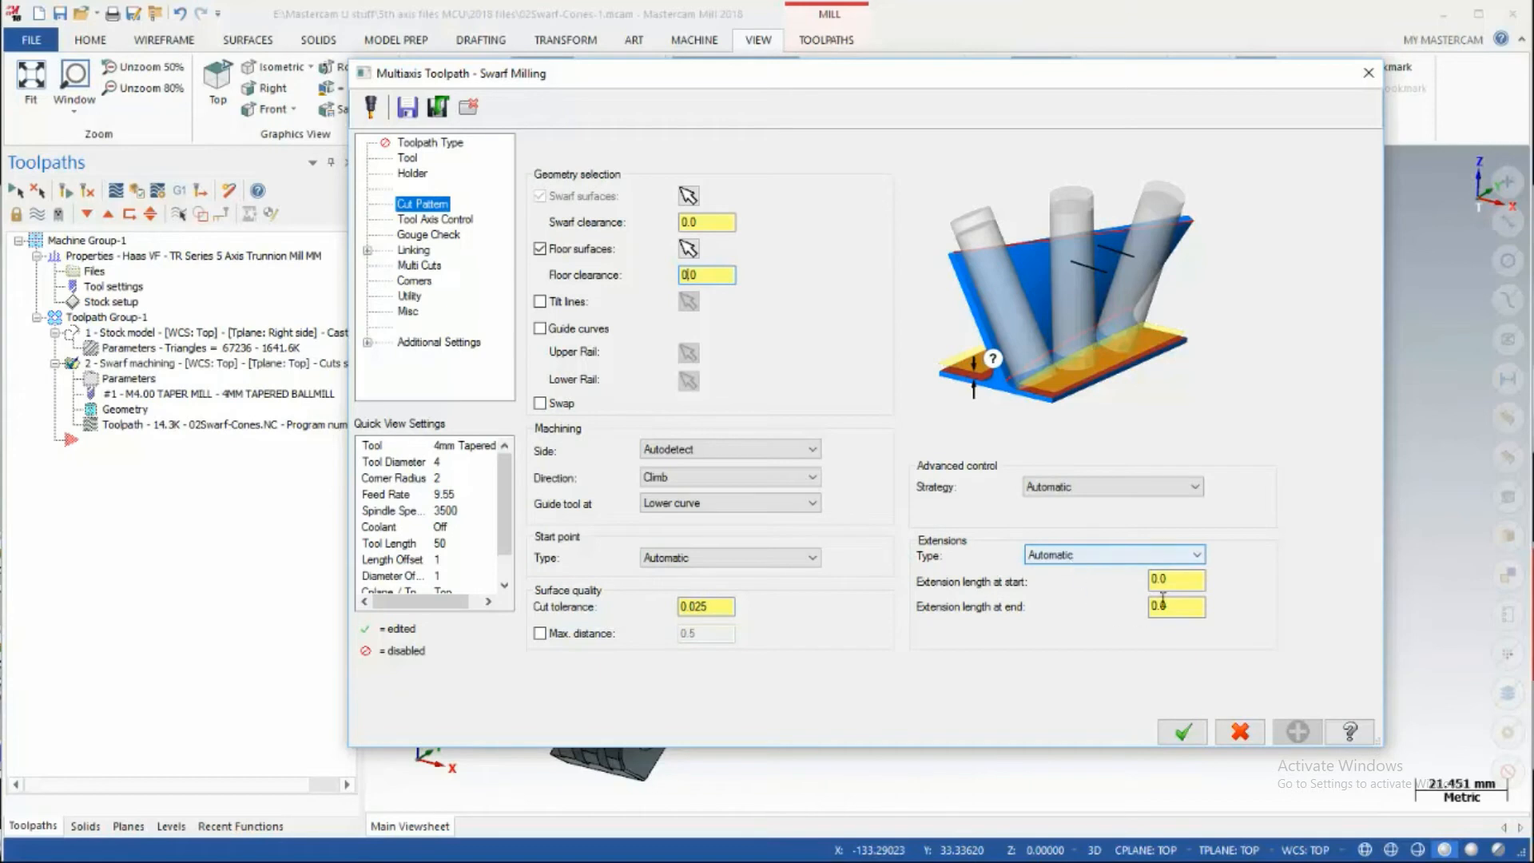
click(1162, 580)
text(3)
key(Tab)
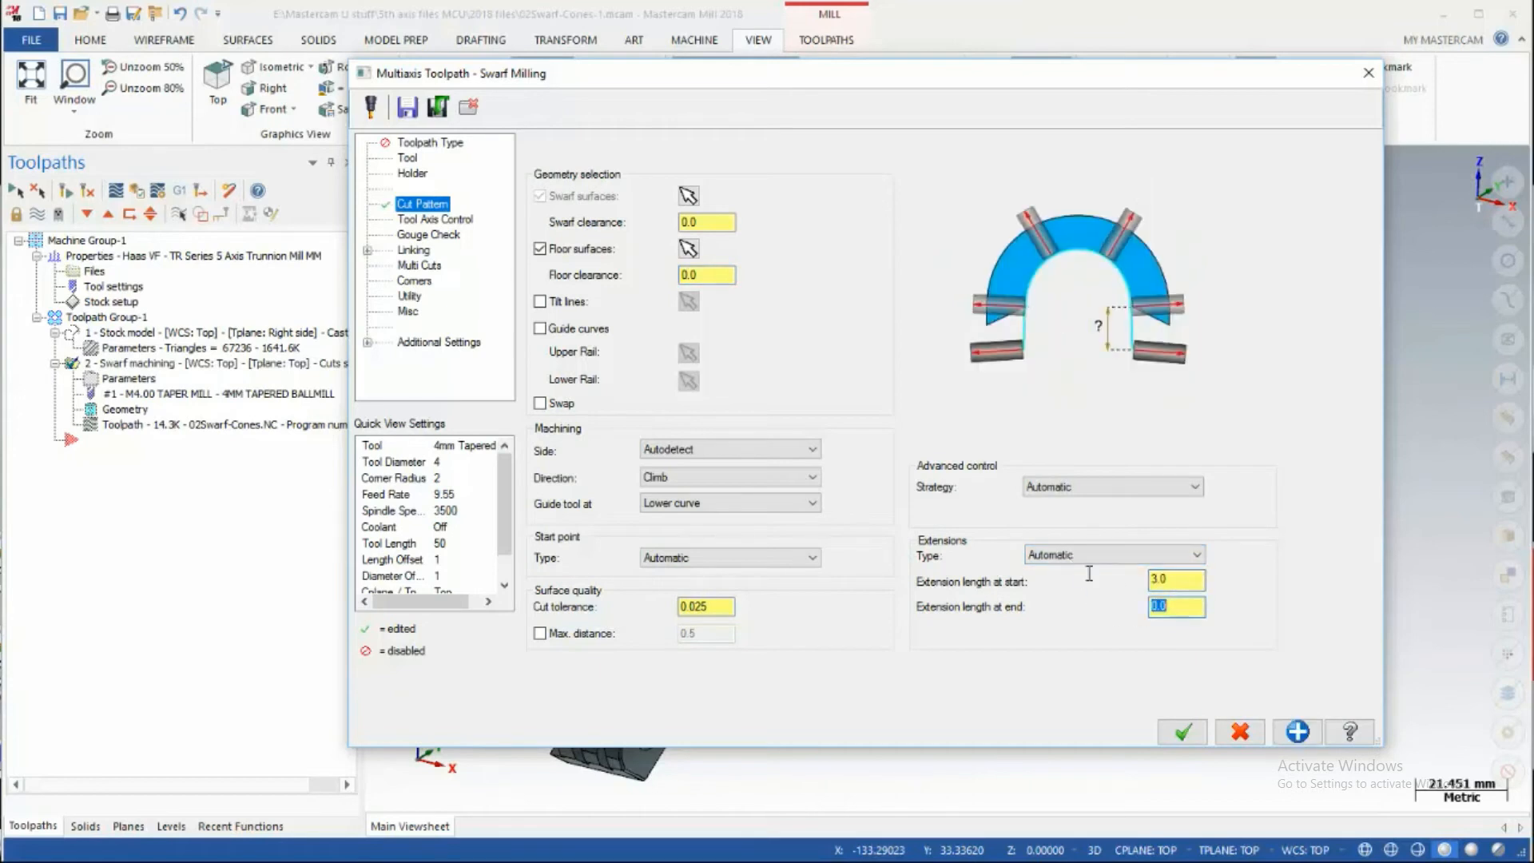
click(1171, 733)
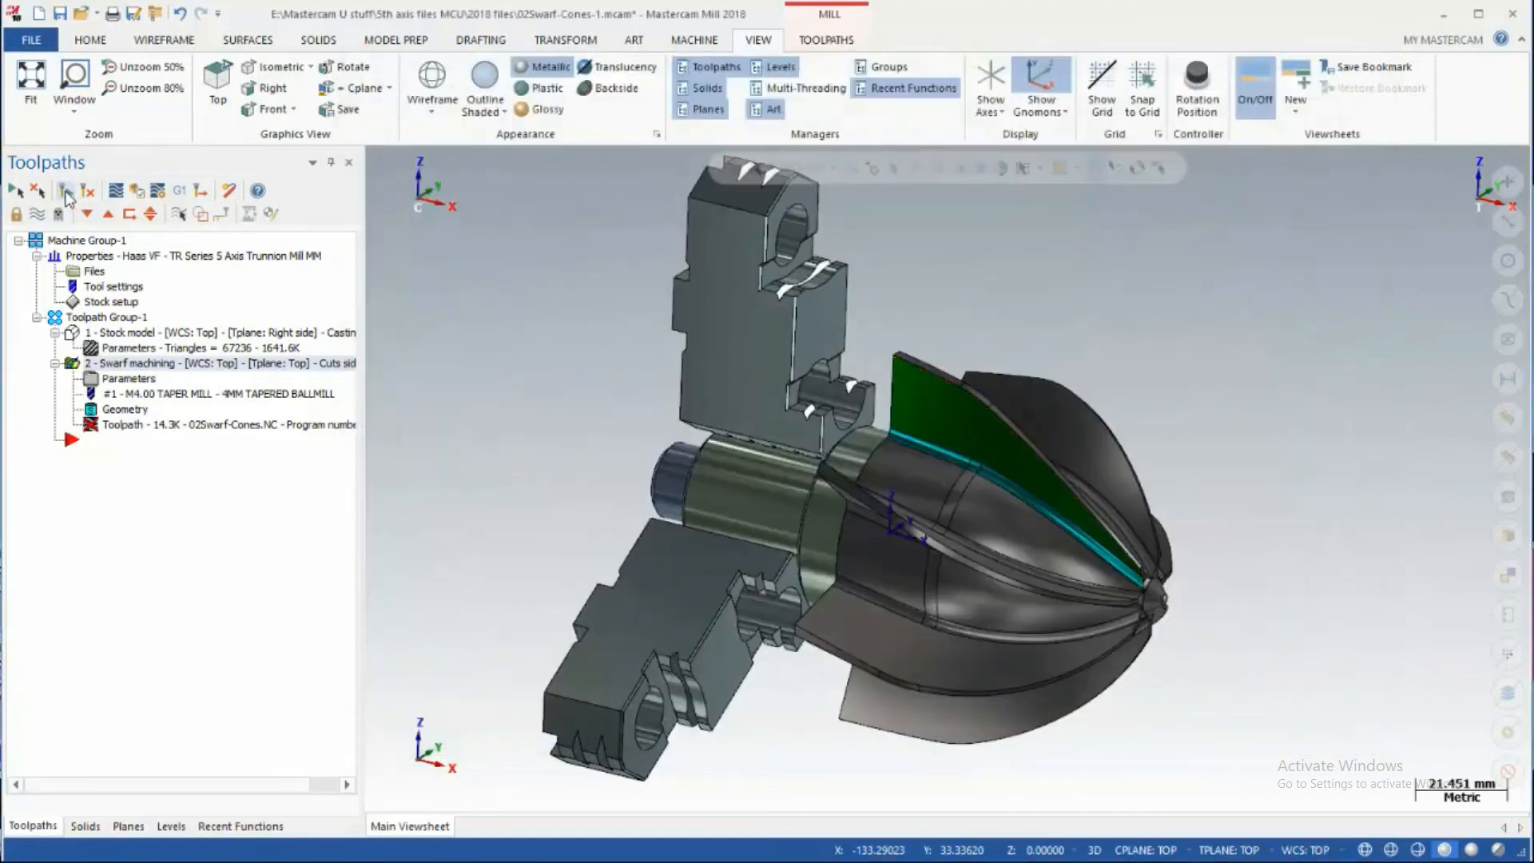
click(66, 192)
Backplot the regenerated toolpath and inspect the extended start near the nose tip and the opposite end of the cut
key(alt+t)
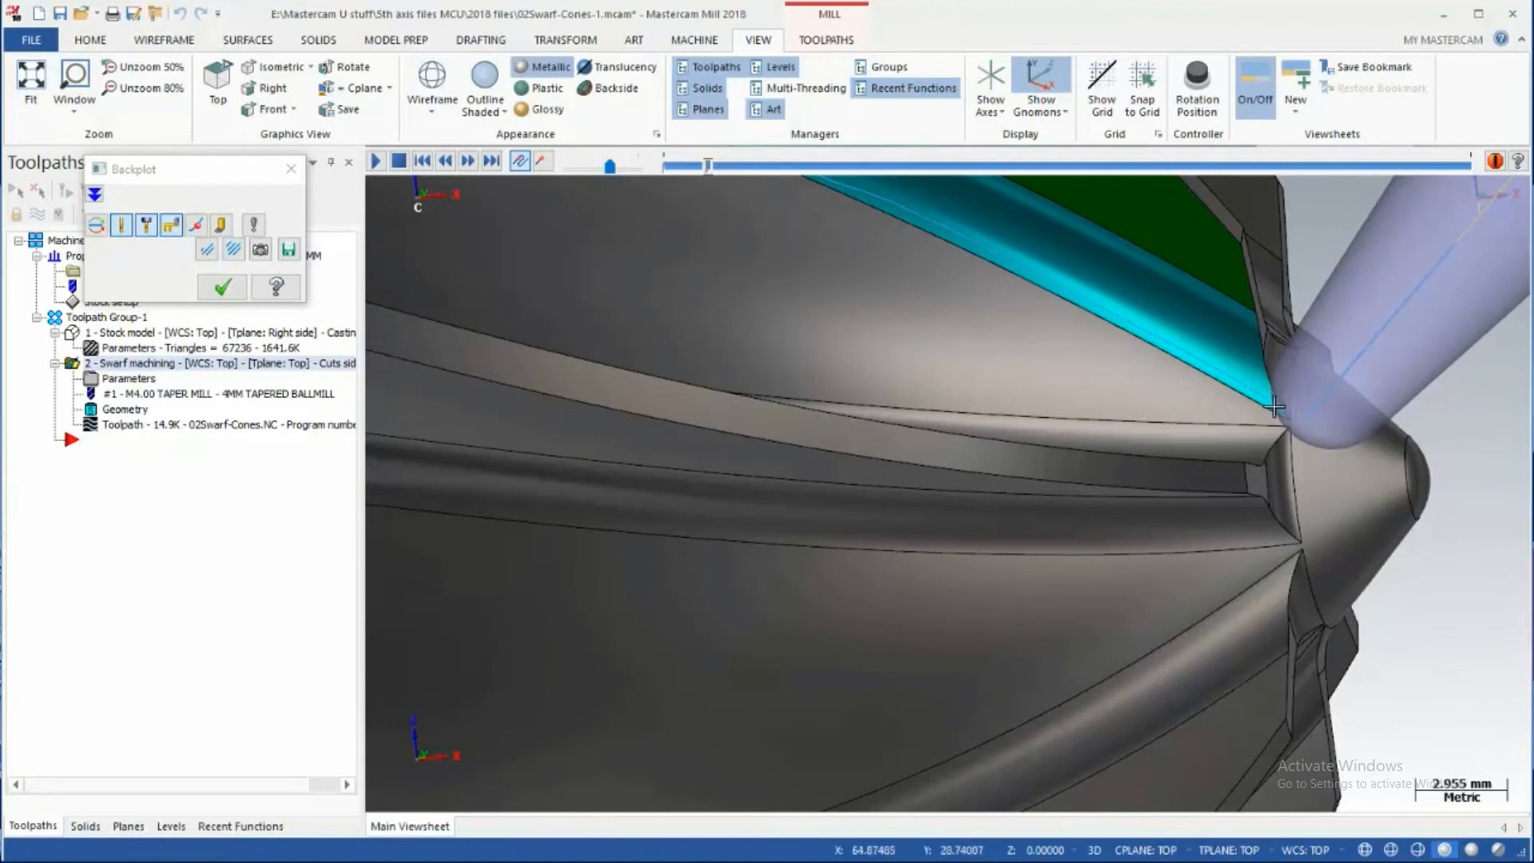
scroll(1150, 426, down, 6)
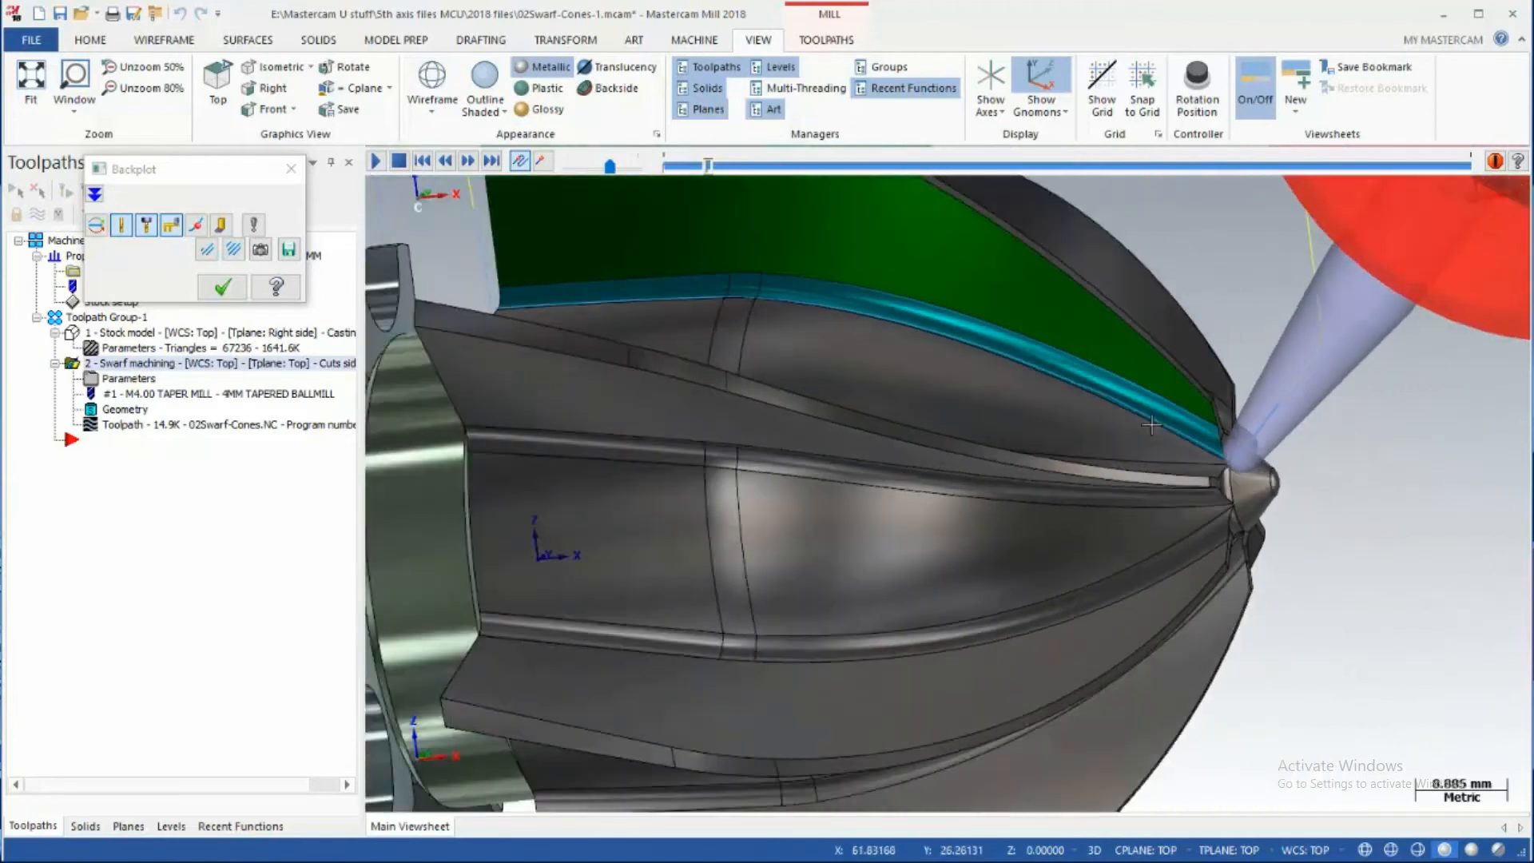
scroll(1151, 426, down, 1)
mouse_move(1151, 425)
middle_down()
mouse_move(1022, 448)
mouse_move(1231, 408)
mouse_move(1151, 425)
middle_up()
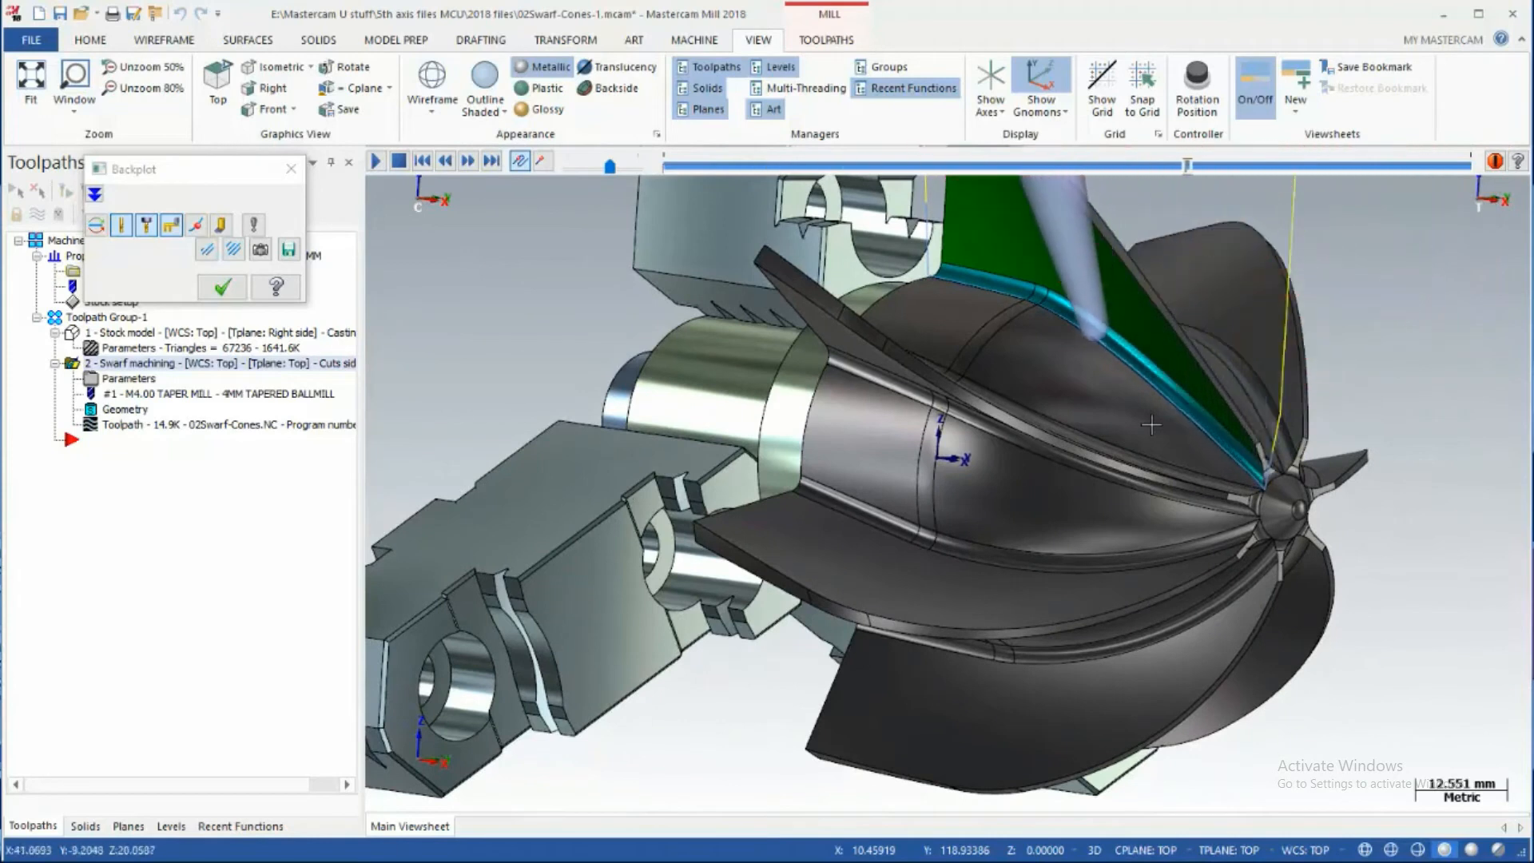
scroll(1142, 412, up, 5)
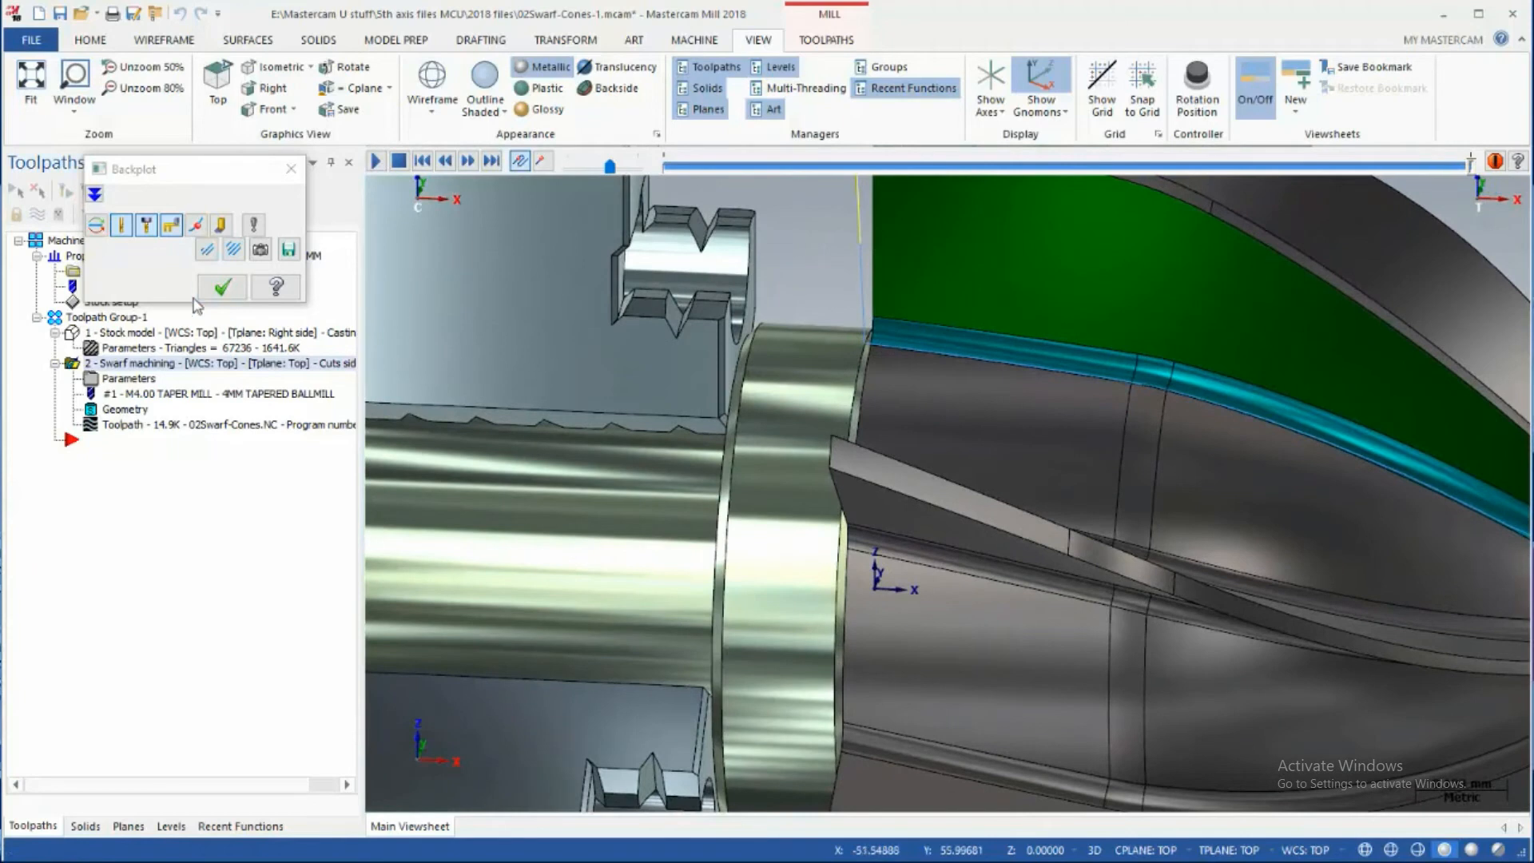
click(222, 287)
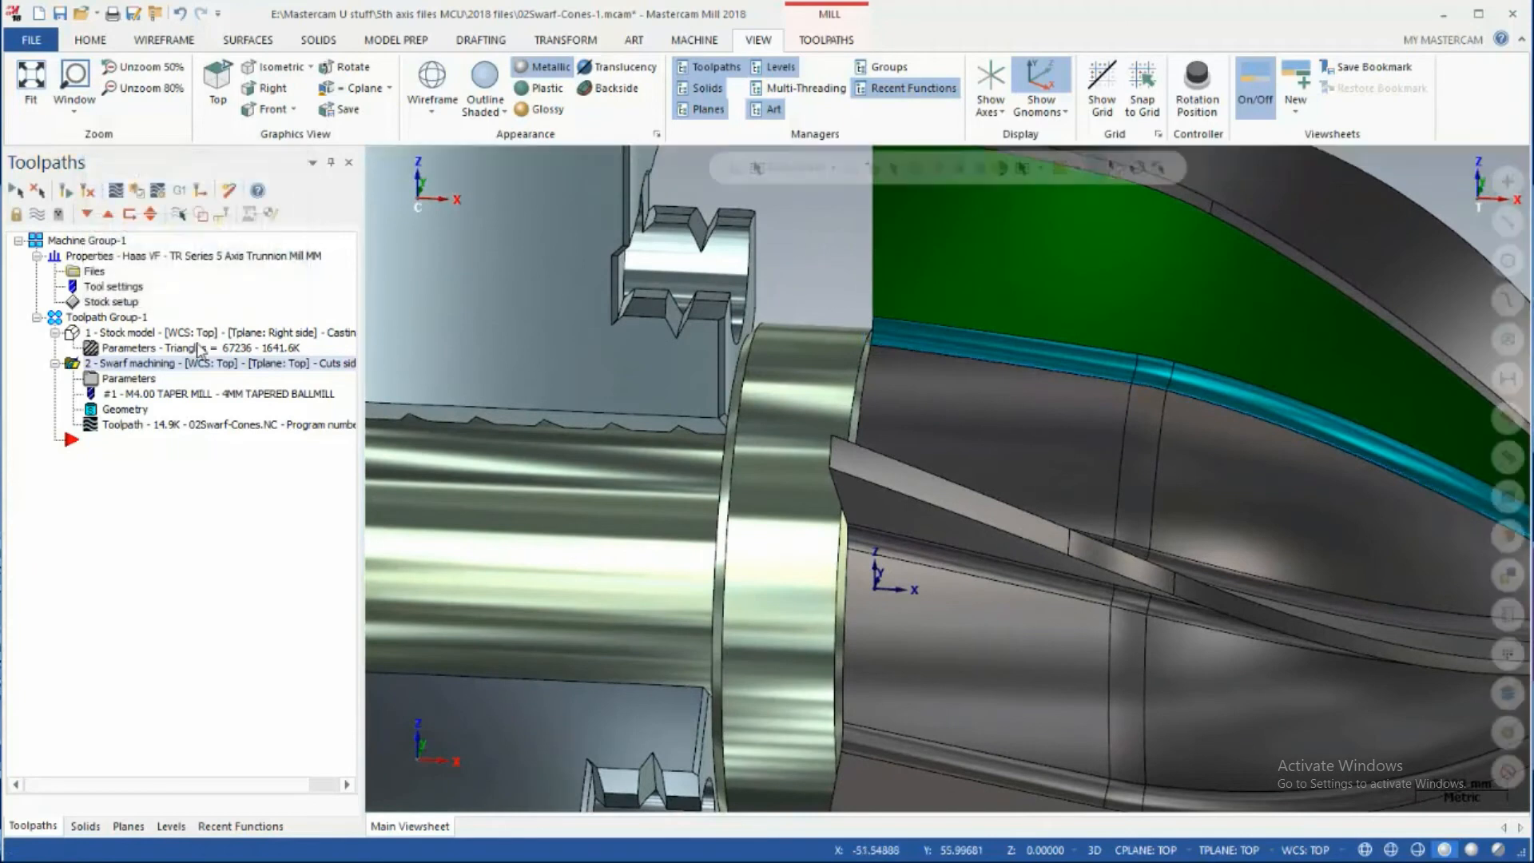
Set the swarf cut's extension length at end to 3 and check the regenerated toolpath in Backplot
click(120, 380)
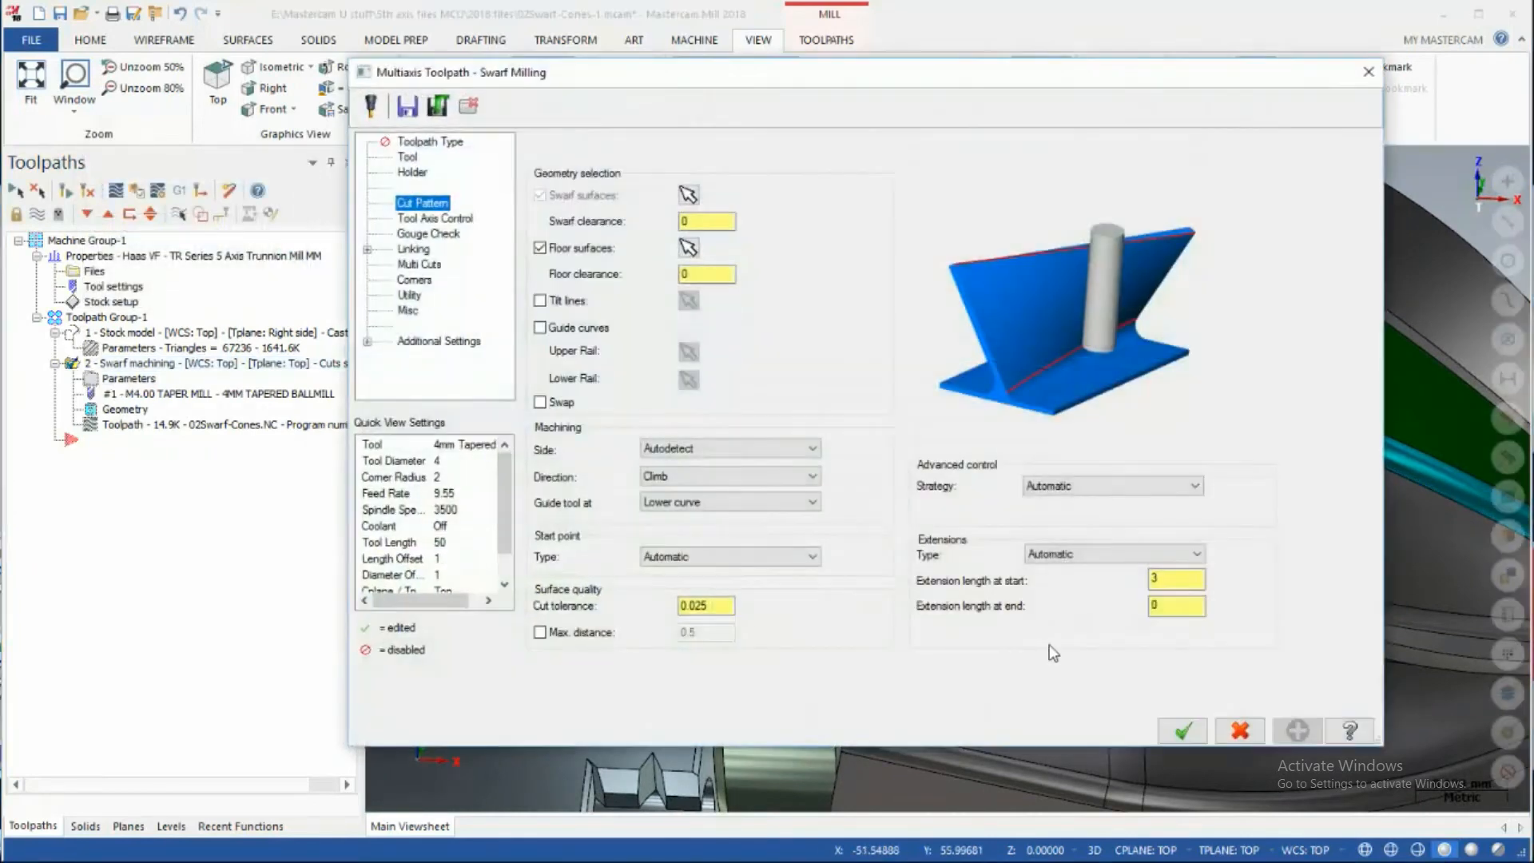
click(1168, 609)
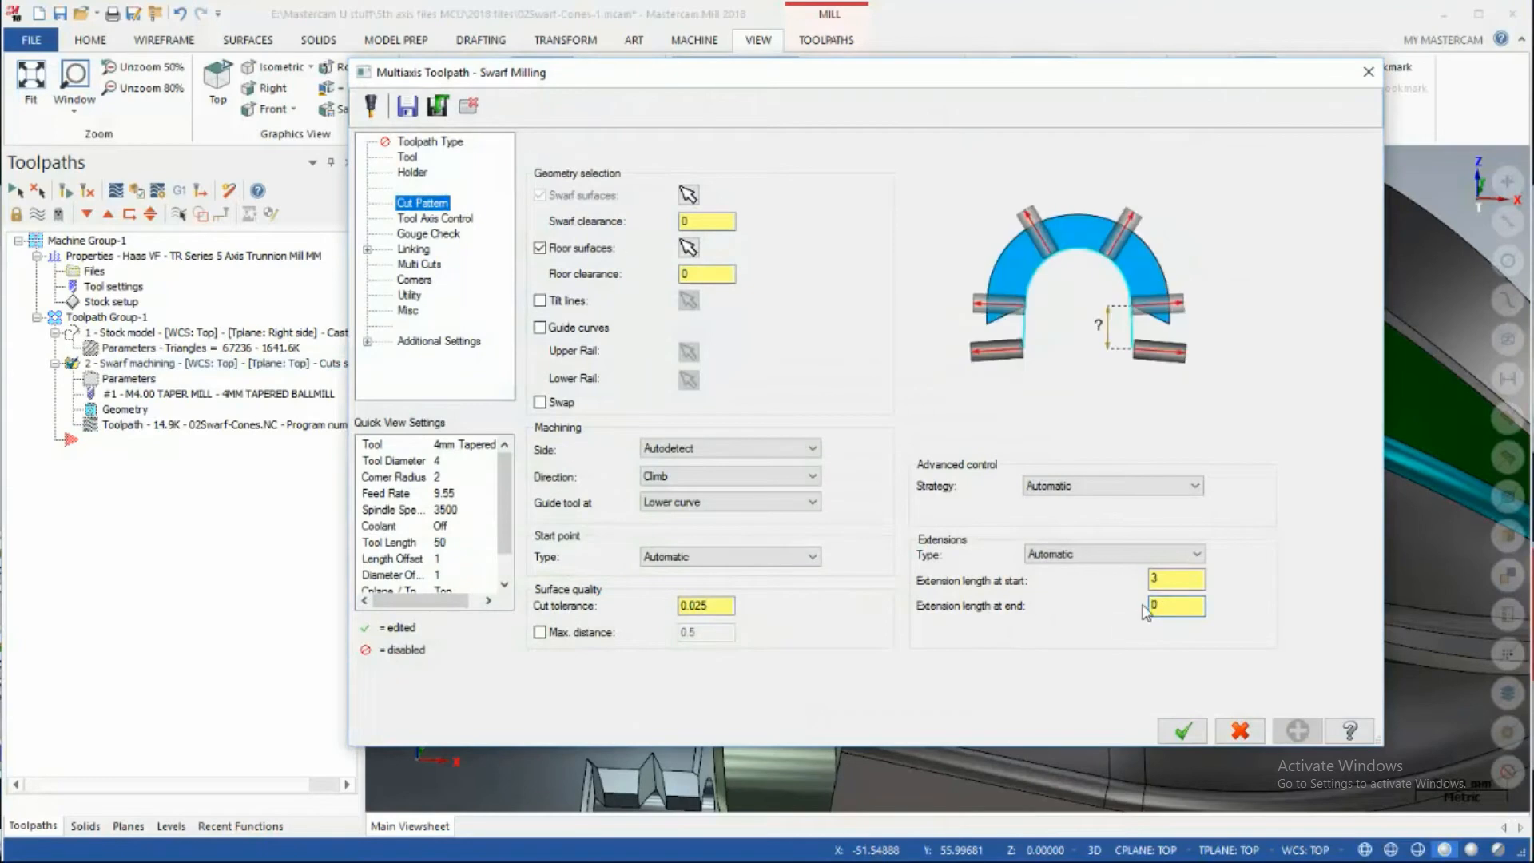
drag(1166, 609, 1151, 607)
text(3.)
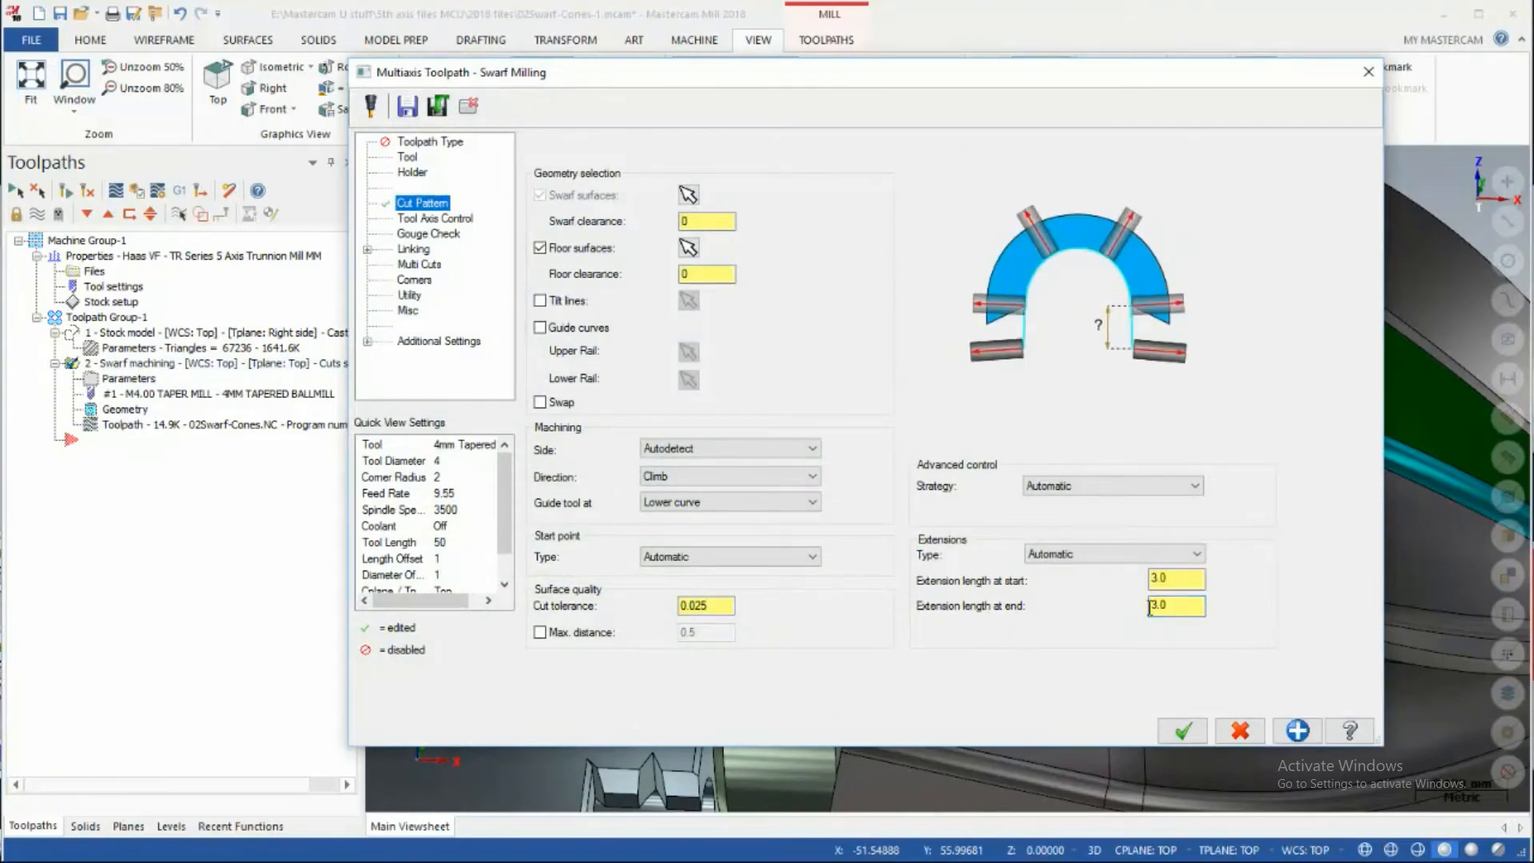
click(1182, 730)
click(66, 191)
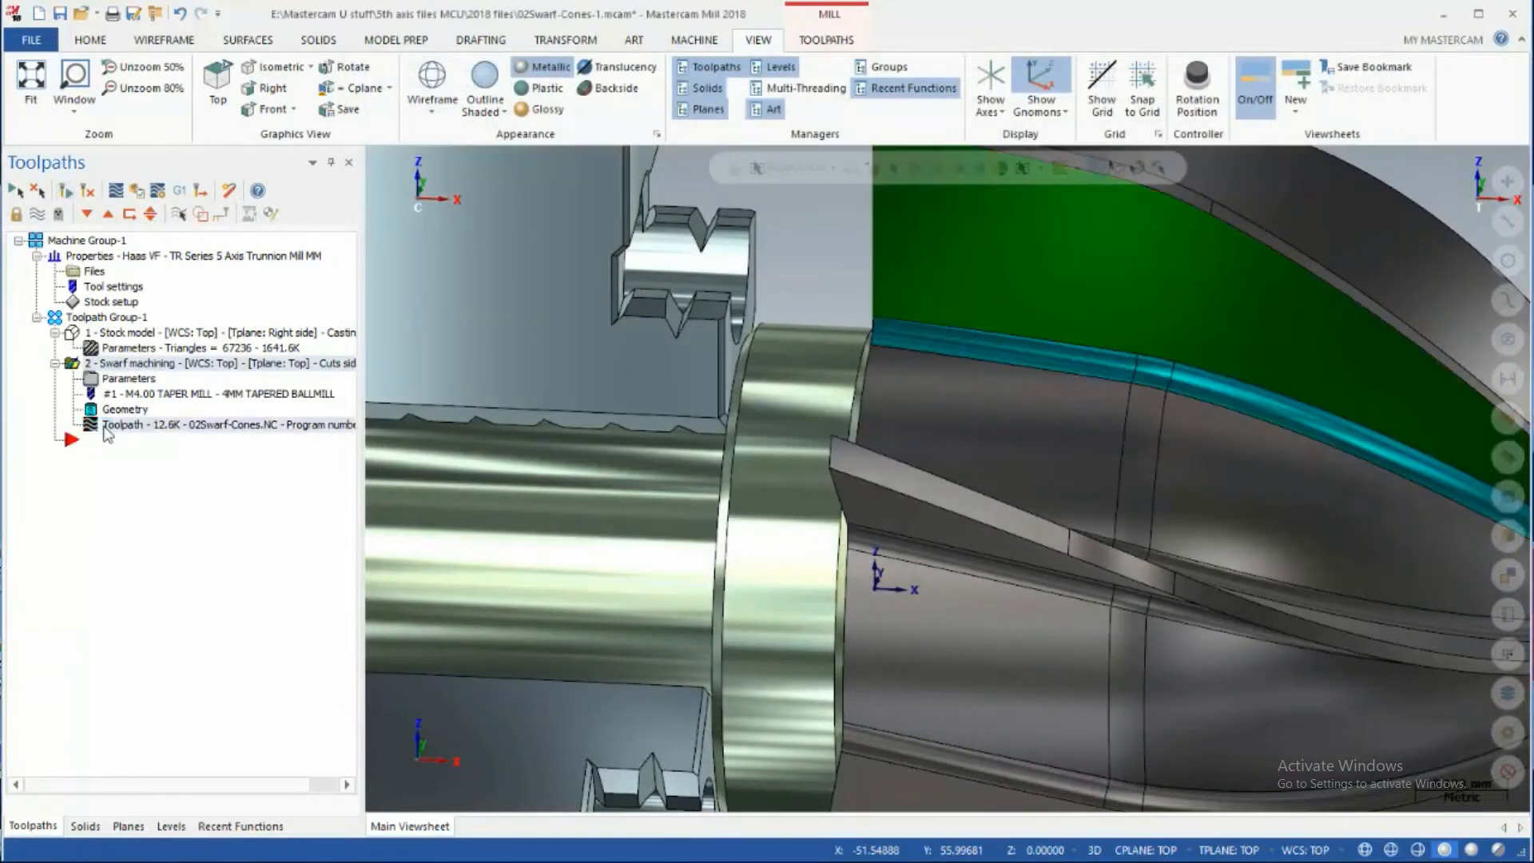
click(104, 427)
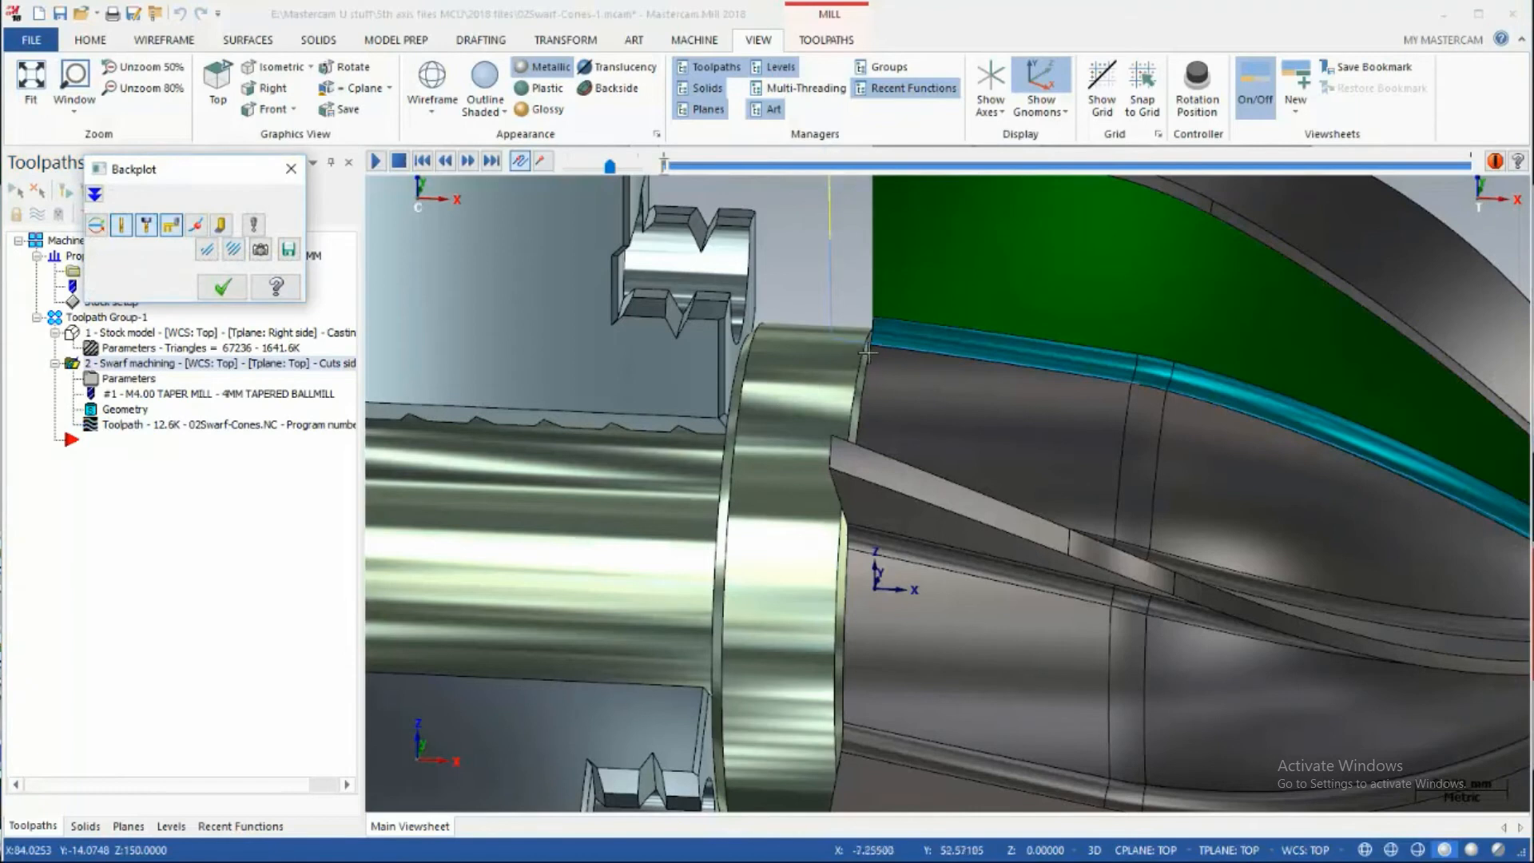
click(223, 286)
Try the Align to edges extension type on the swarf operation and backplot the regenerated toolpath
click(128, 378)
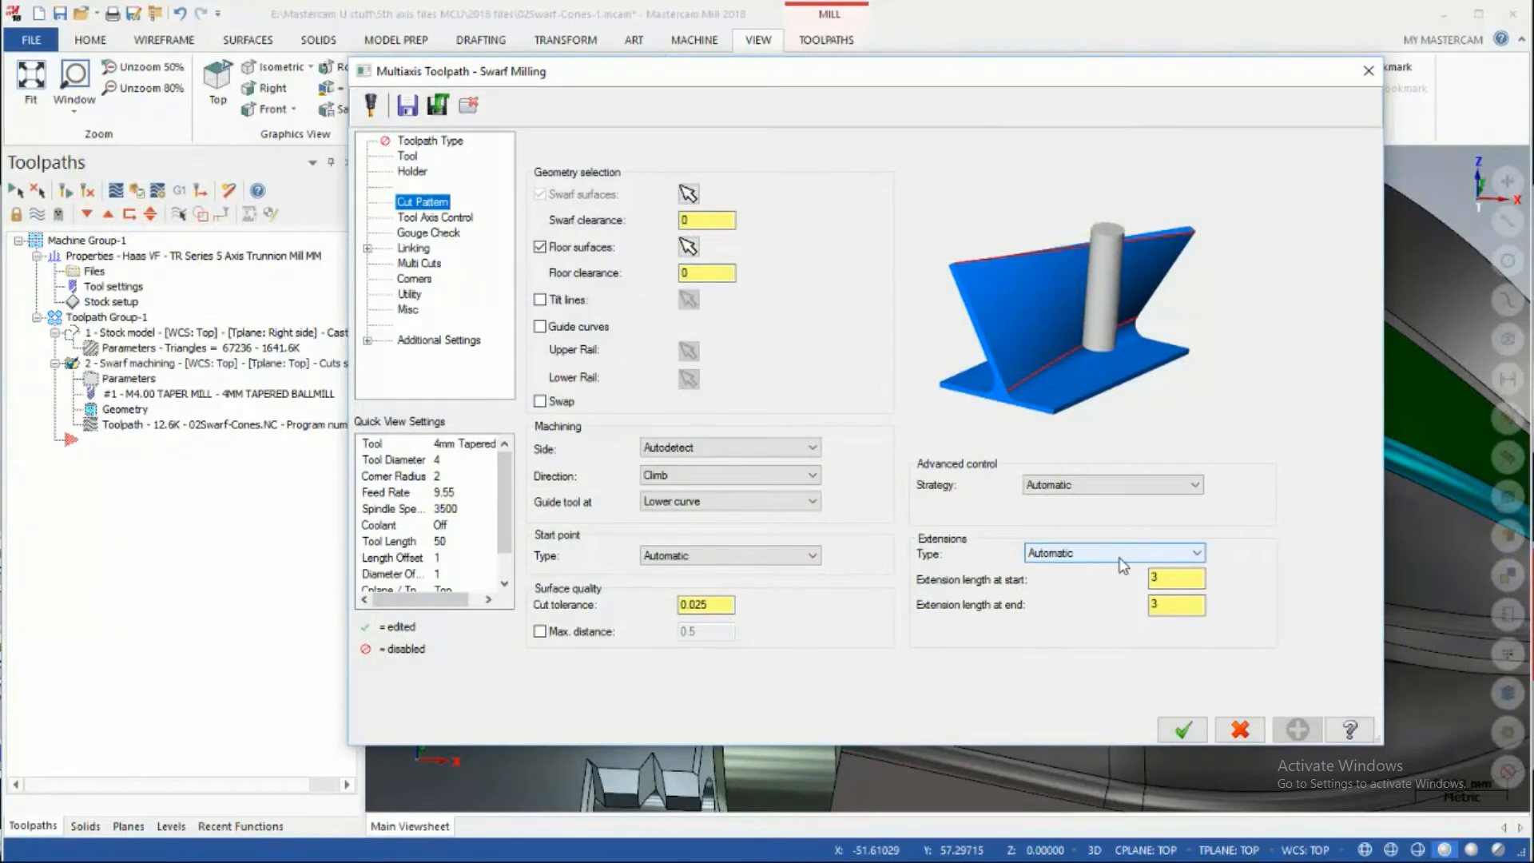
click(1197, 554)
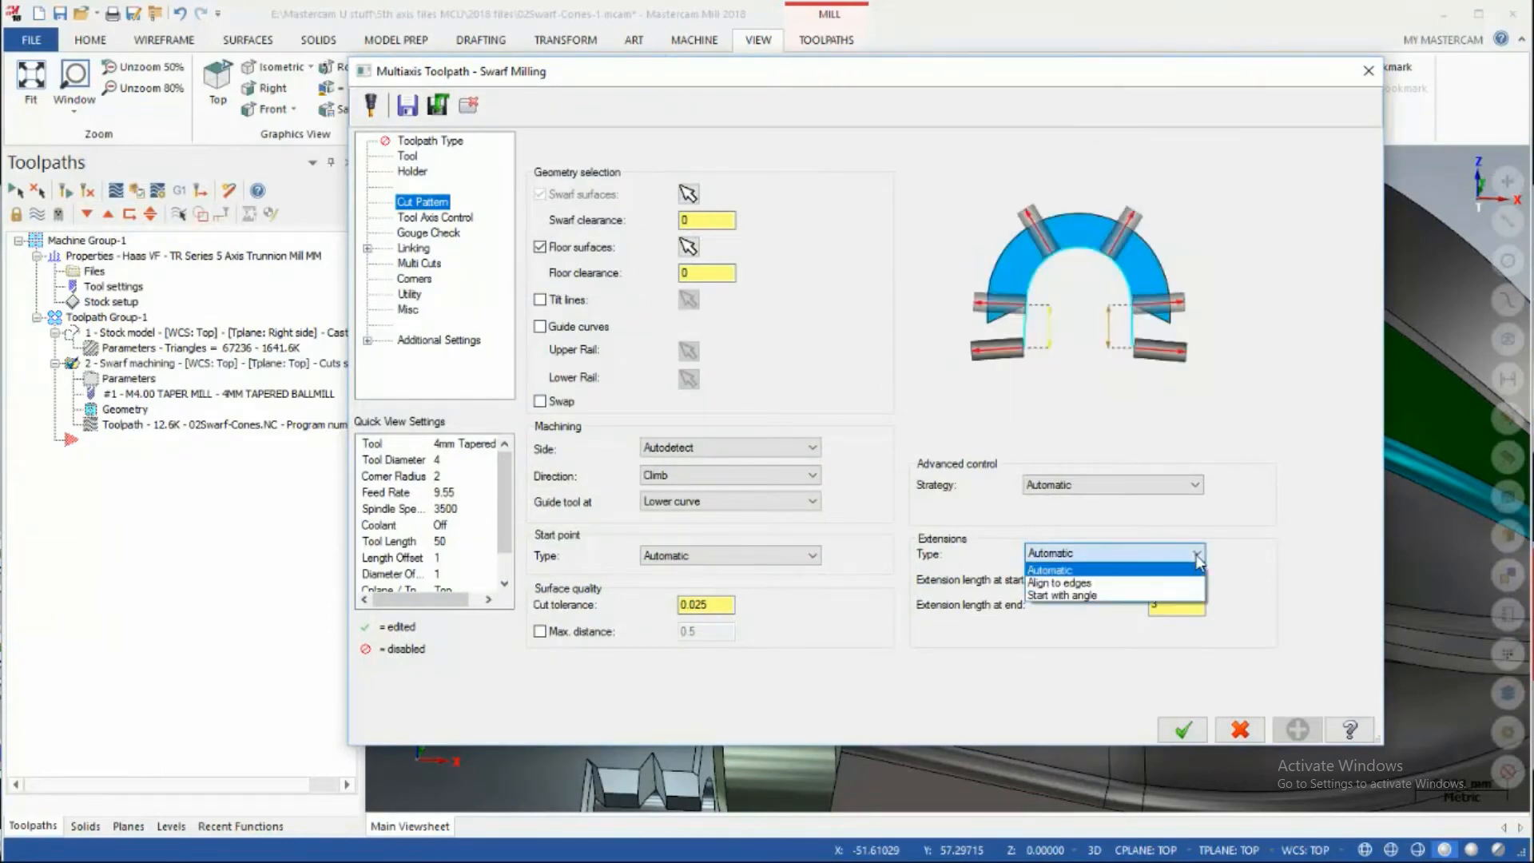
click(1077, 585)
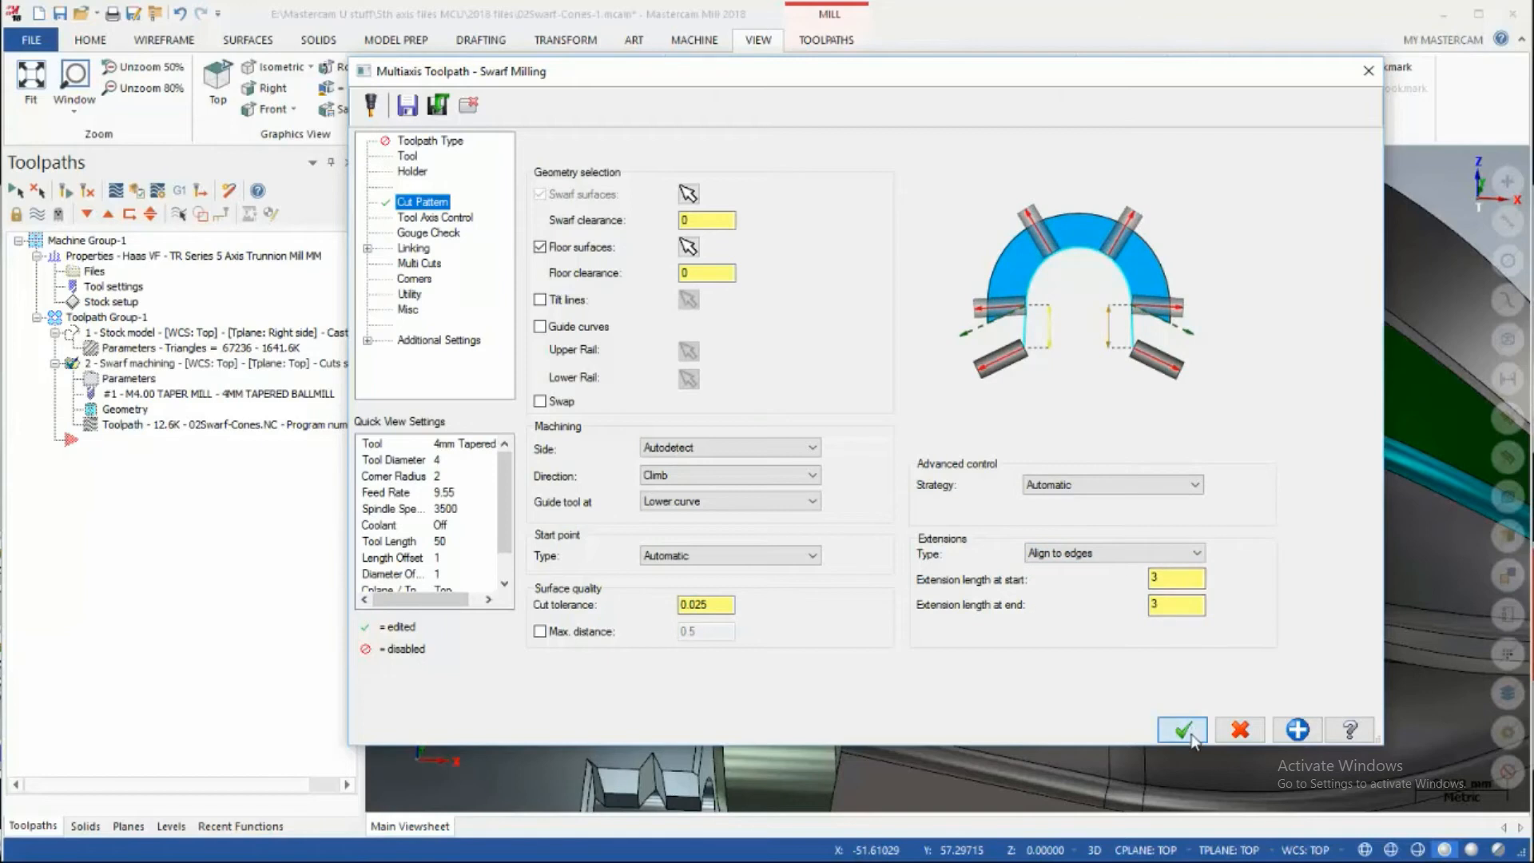
click(1183, 730)
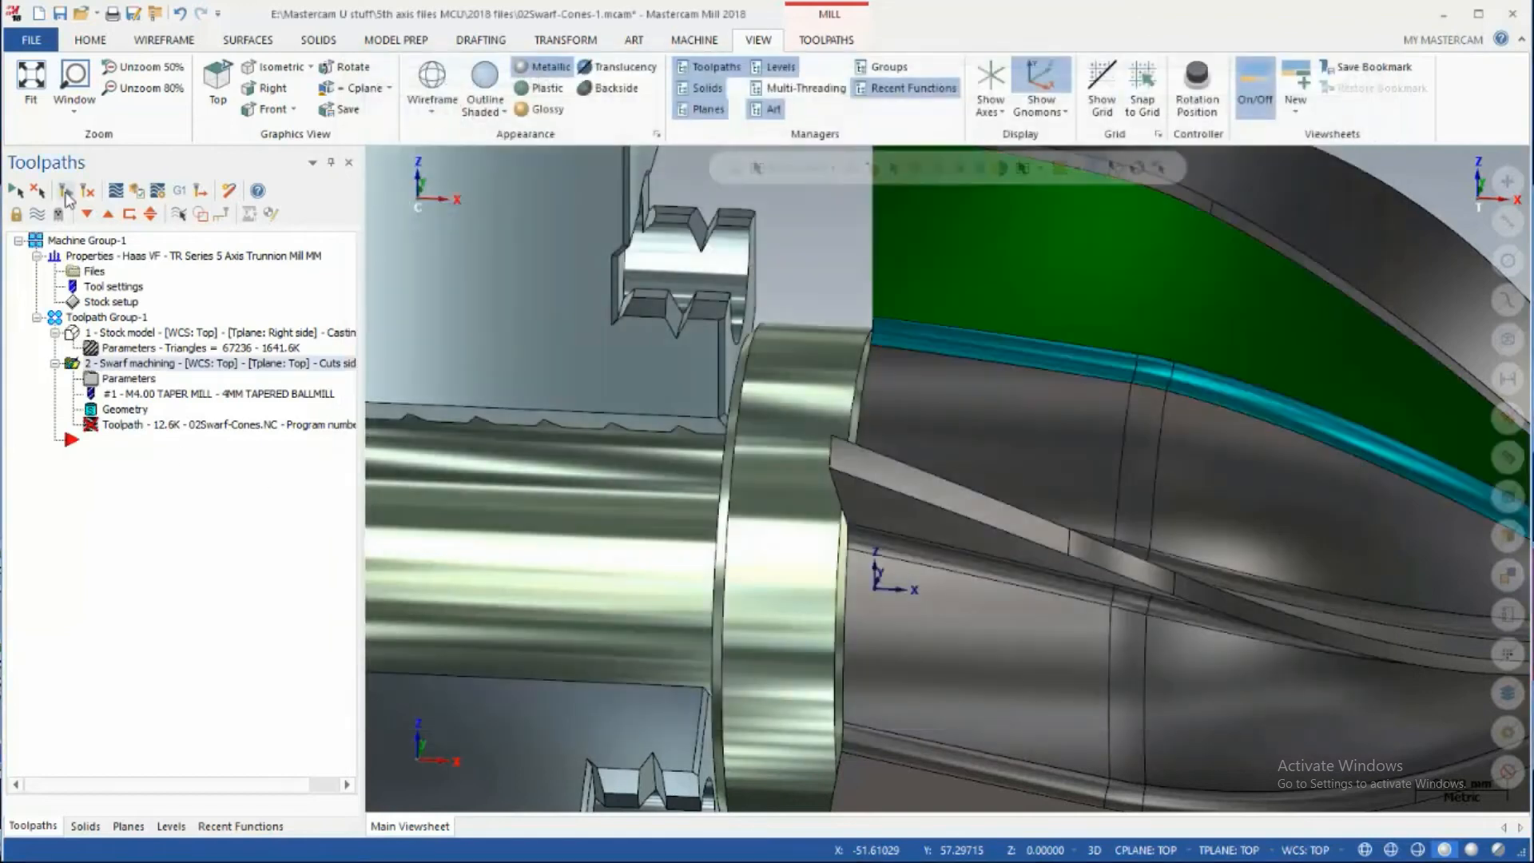
click(66, 193)
click(124, 427)
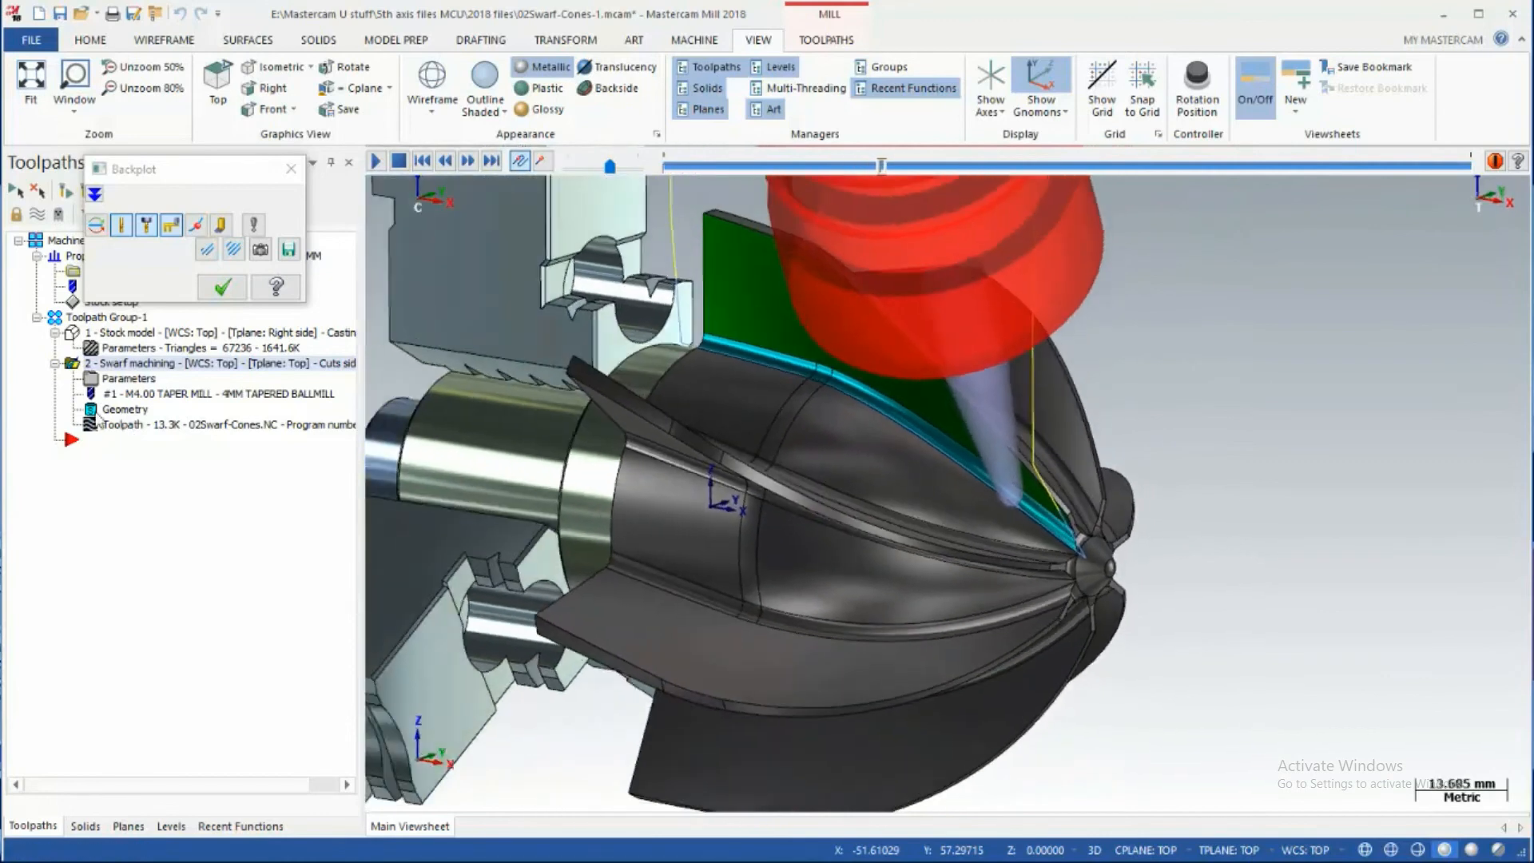
click(223, 289)
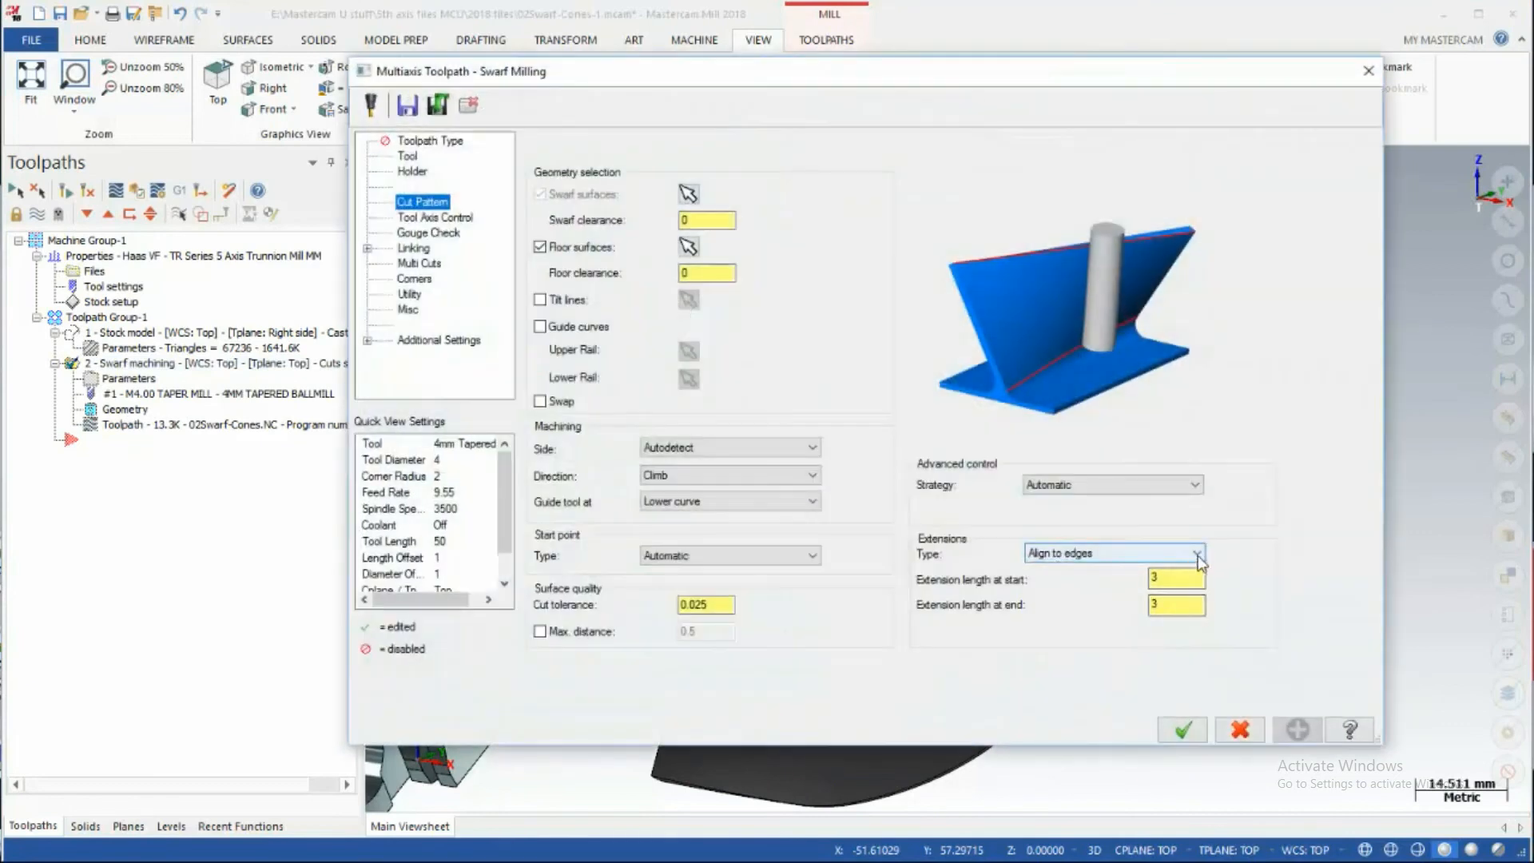
Try the Start with angle extension type, restore Automatic extensions, and leave the Swap option off
click(1198, 554)
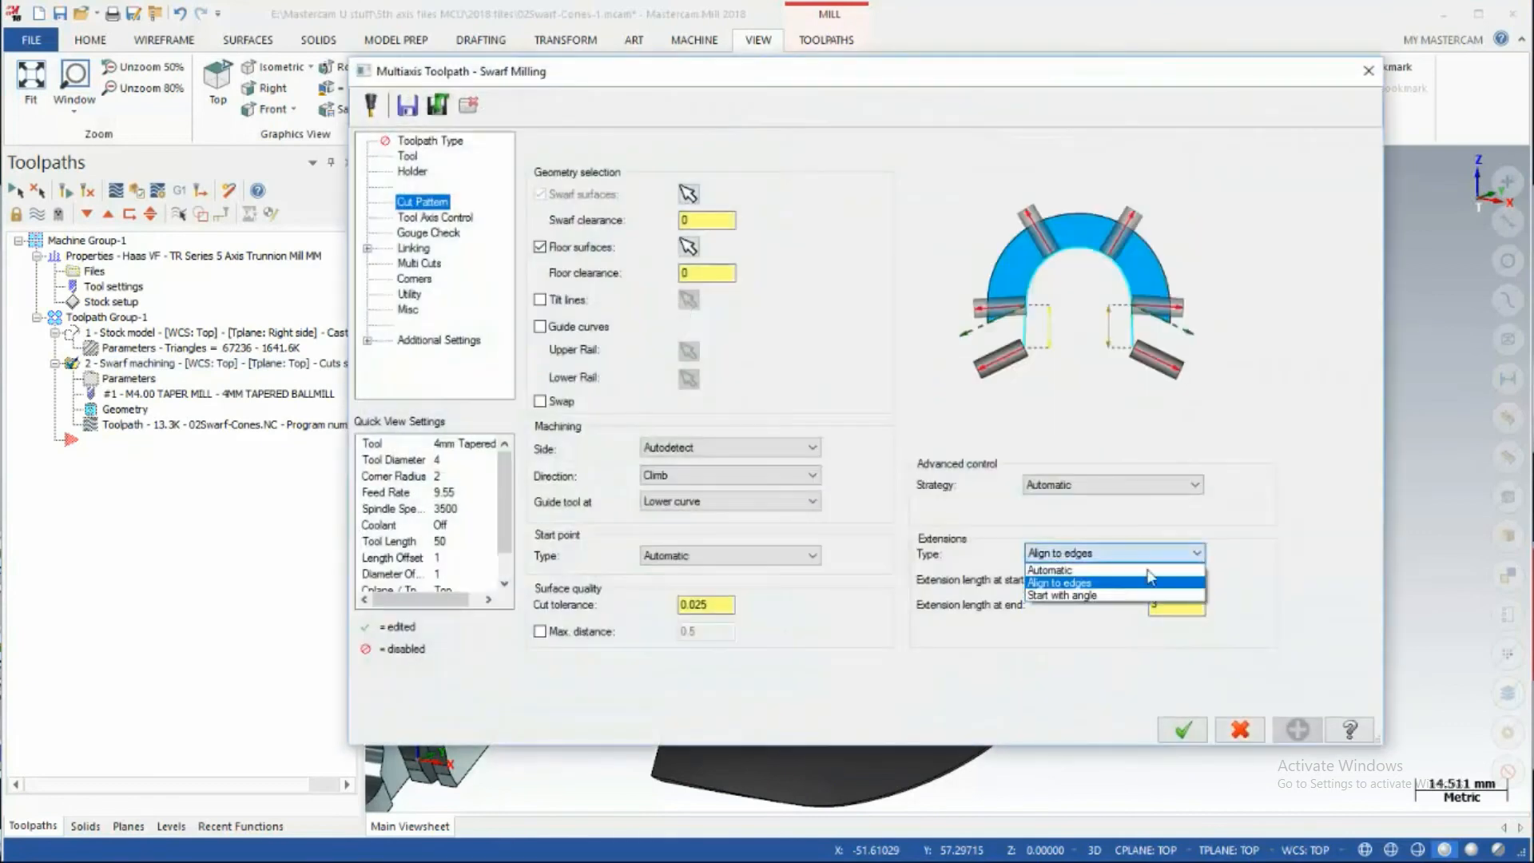
click(1095, 598)
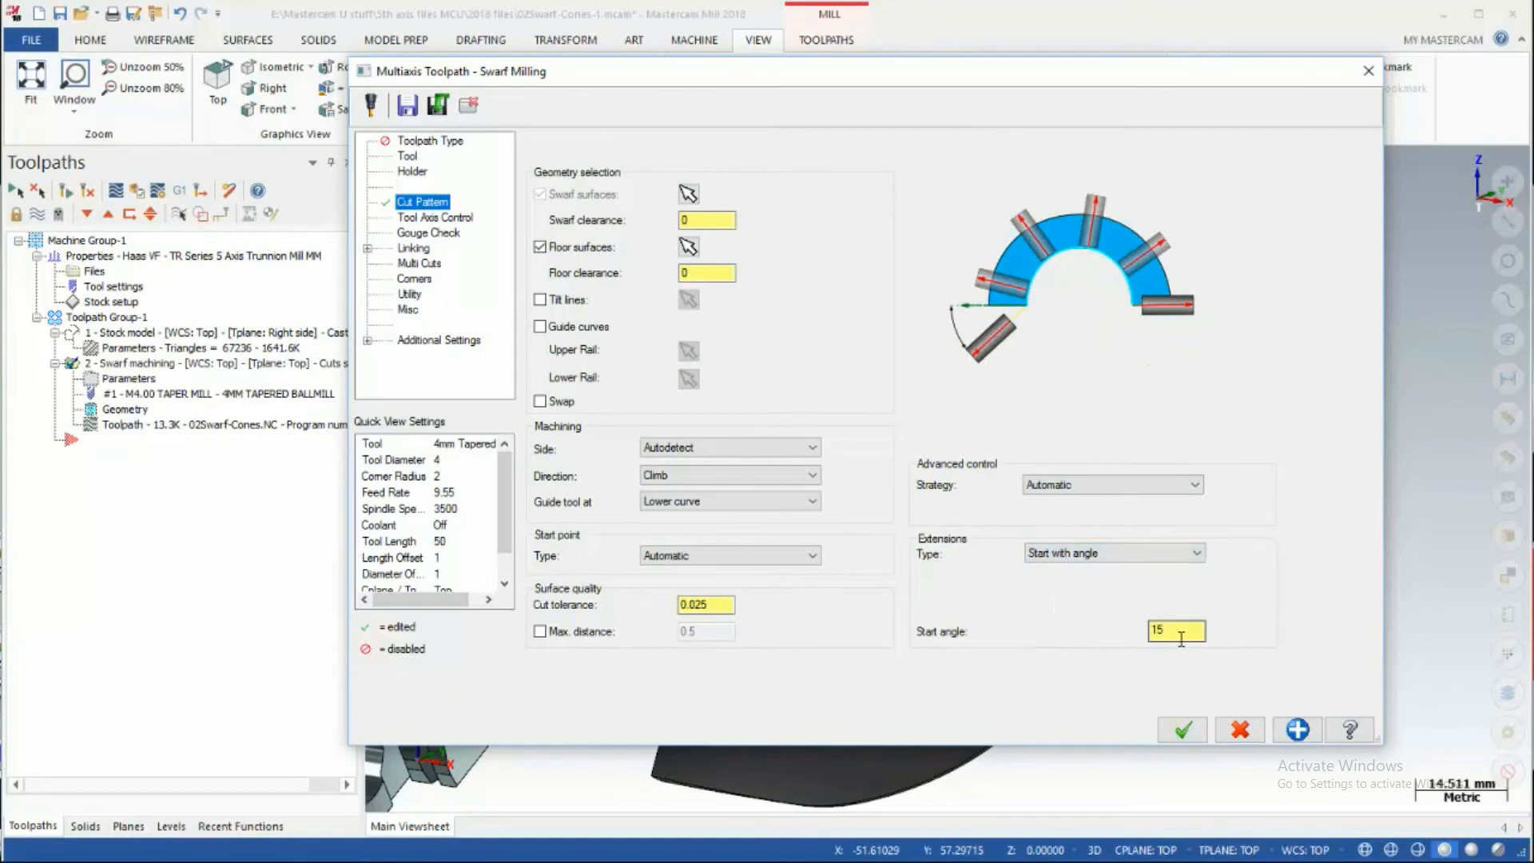
click(1198, 553)
click(1106, 564)
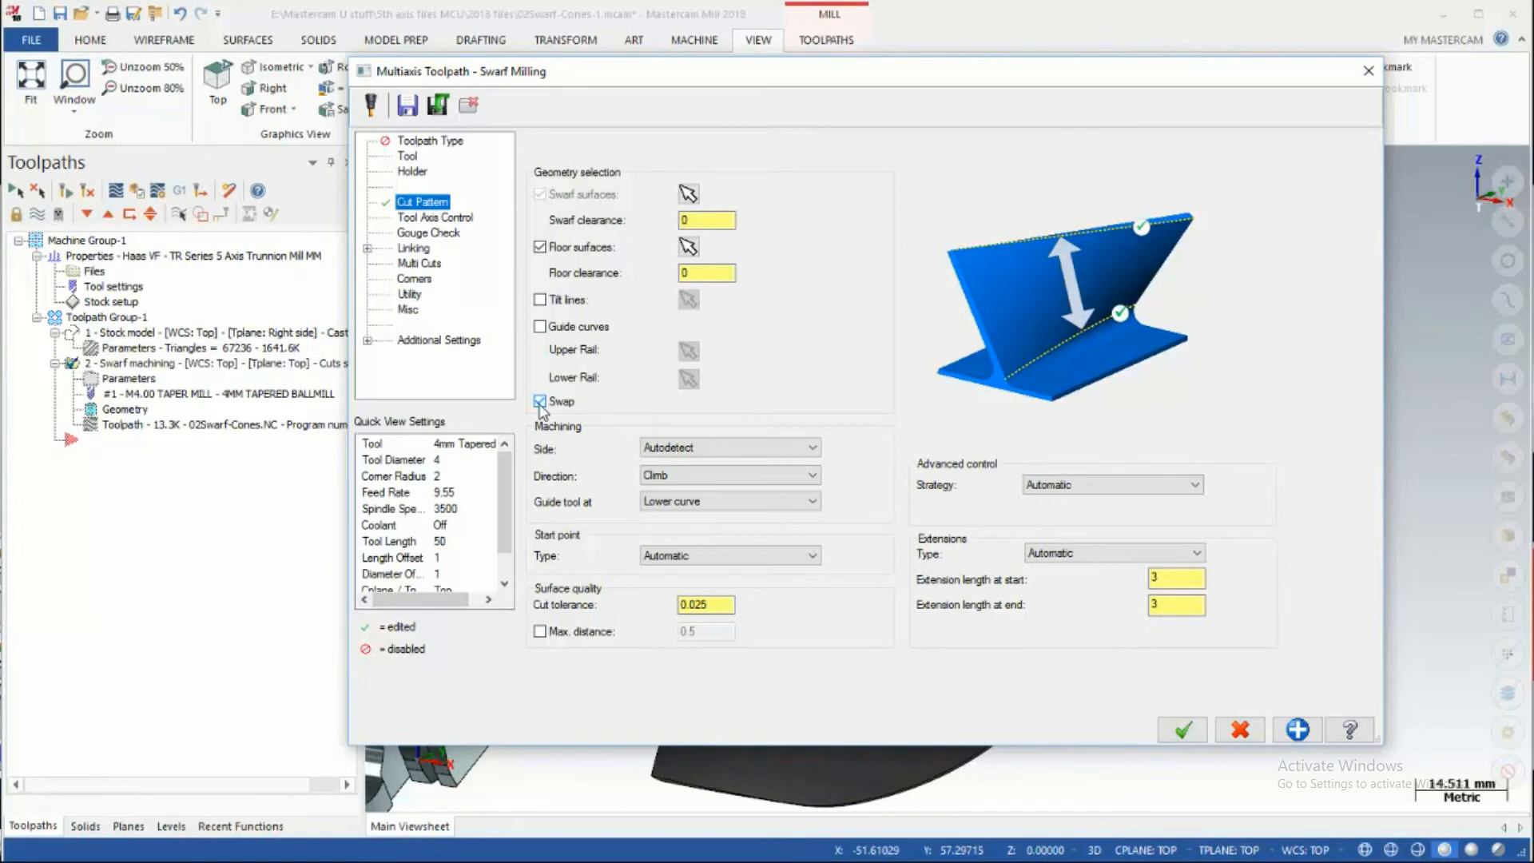
click(540, 404)
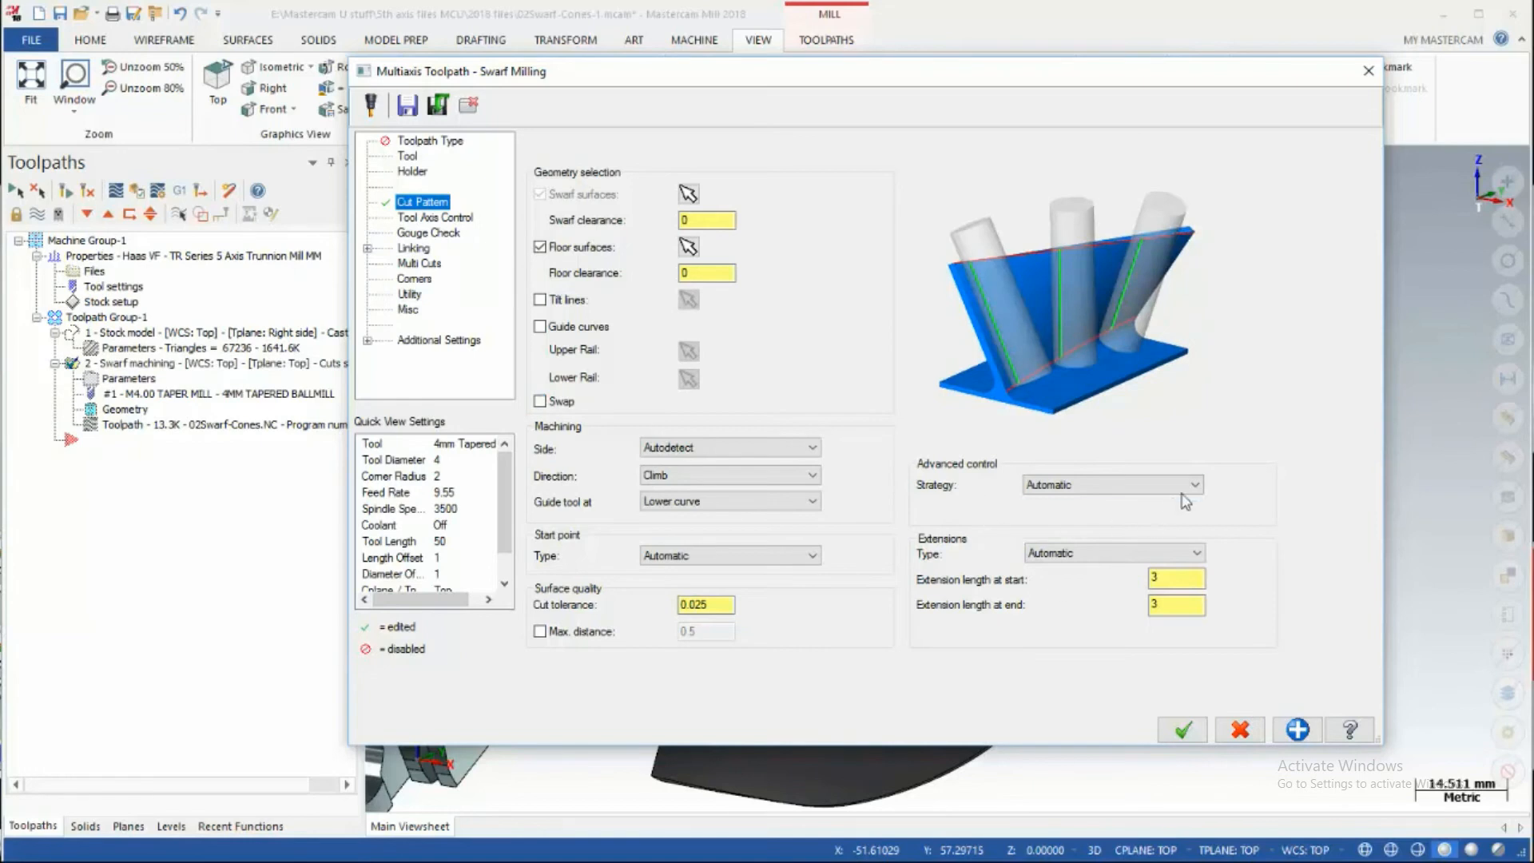
Set the swarf strategy to Sync. with (upper/lower) curves and regenerate the toolpath
click(1193, 485)
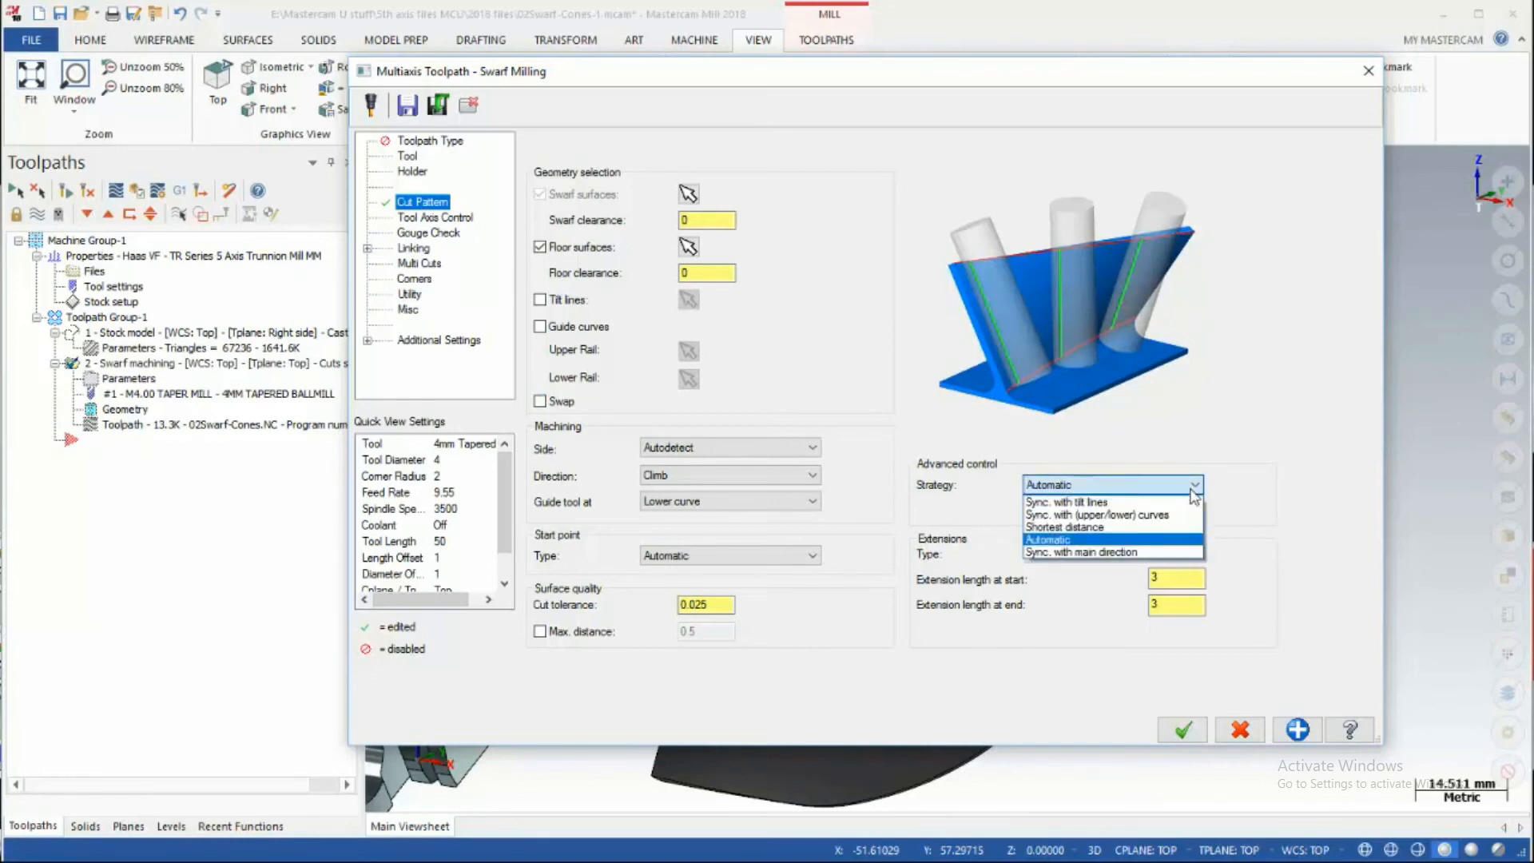
click(1109, 515)
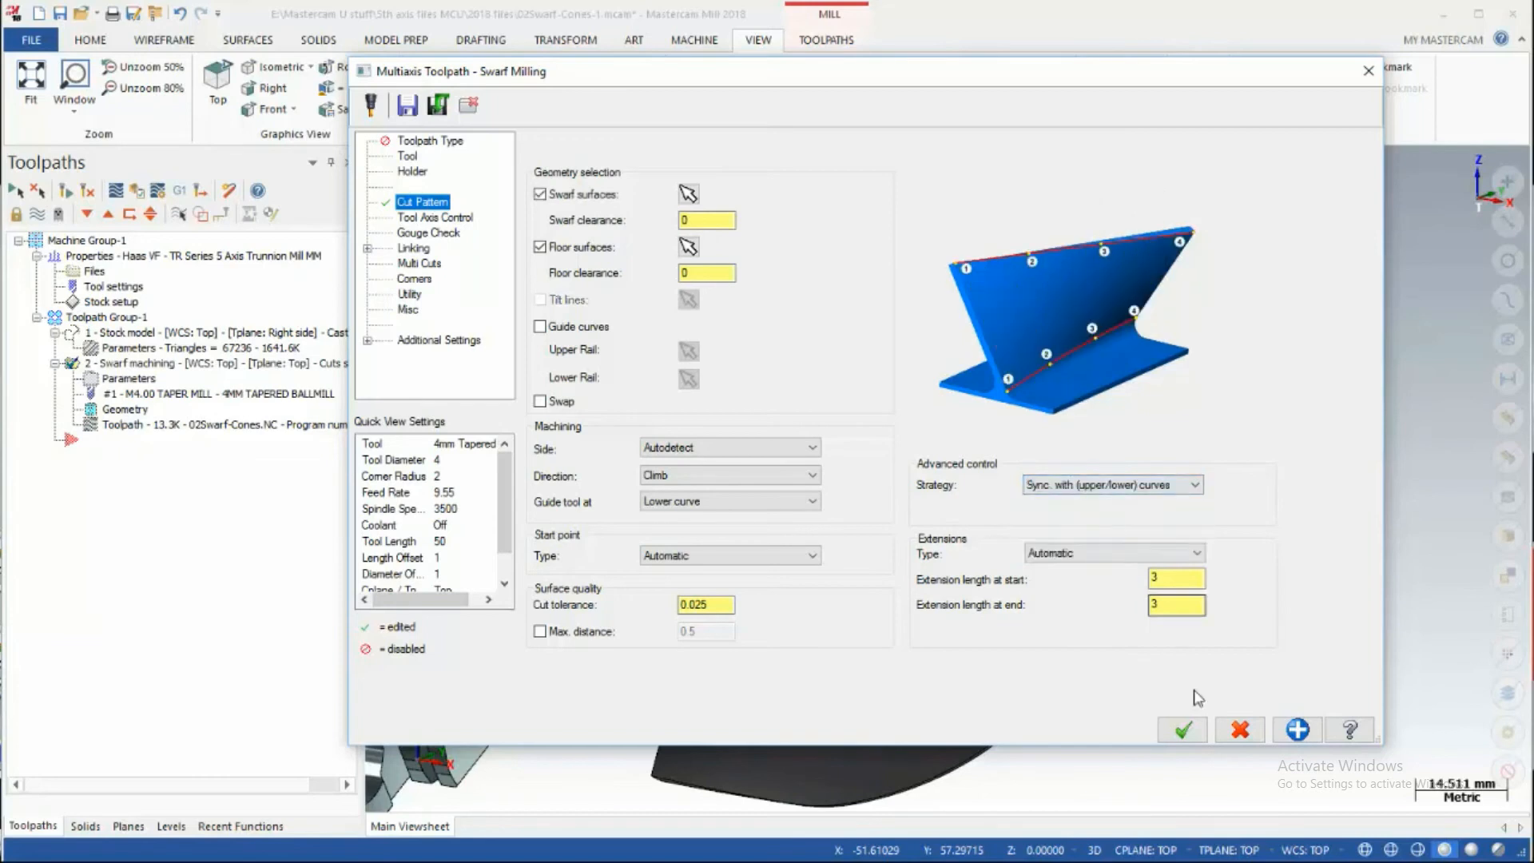
click(1182, 729)
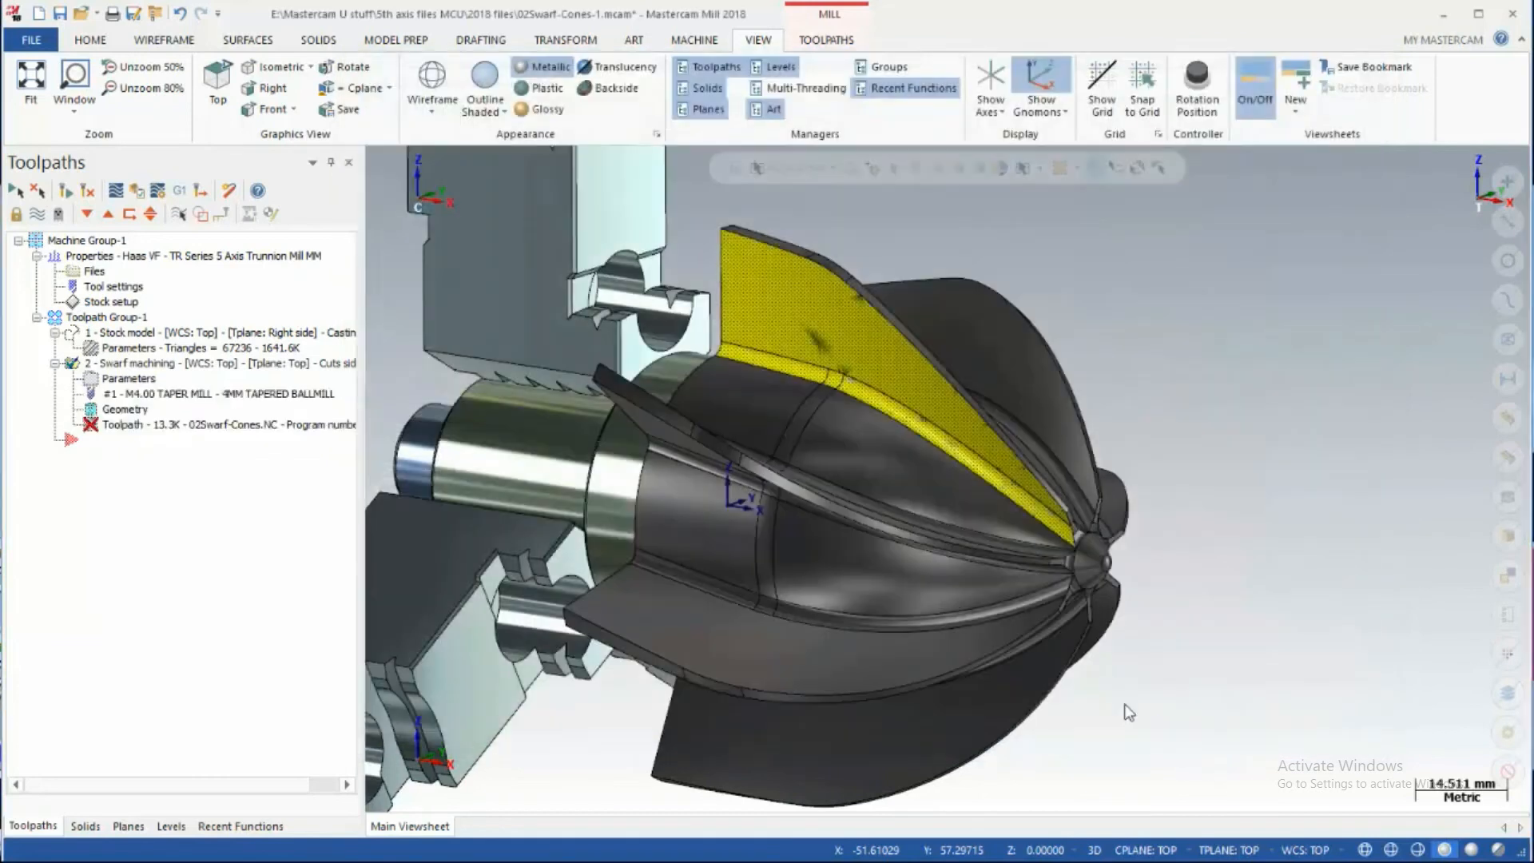
click(65, 192)
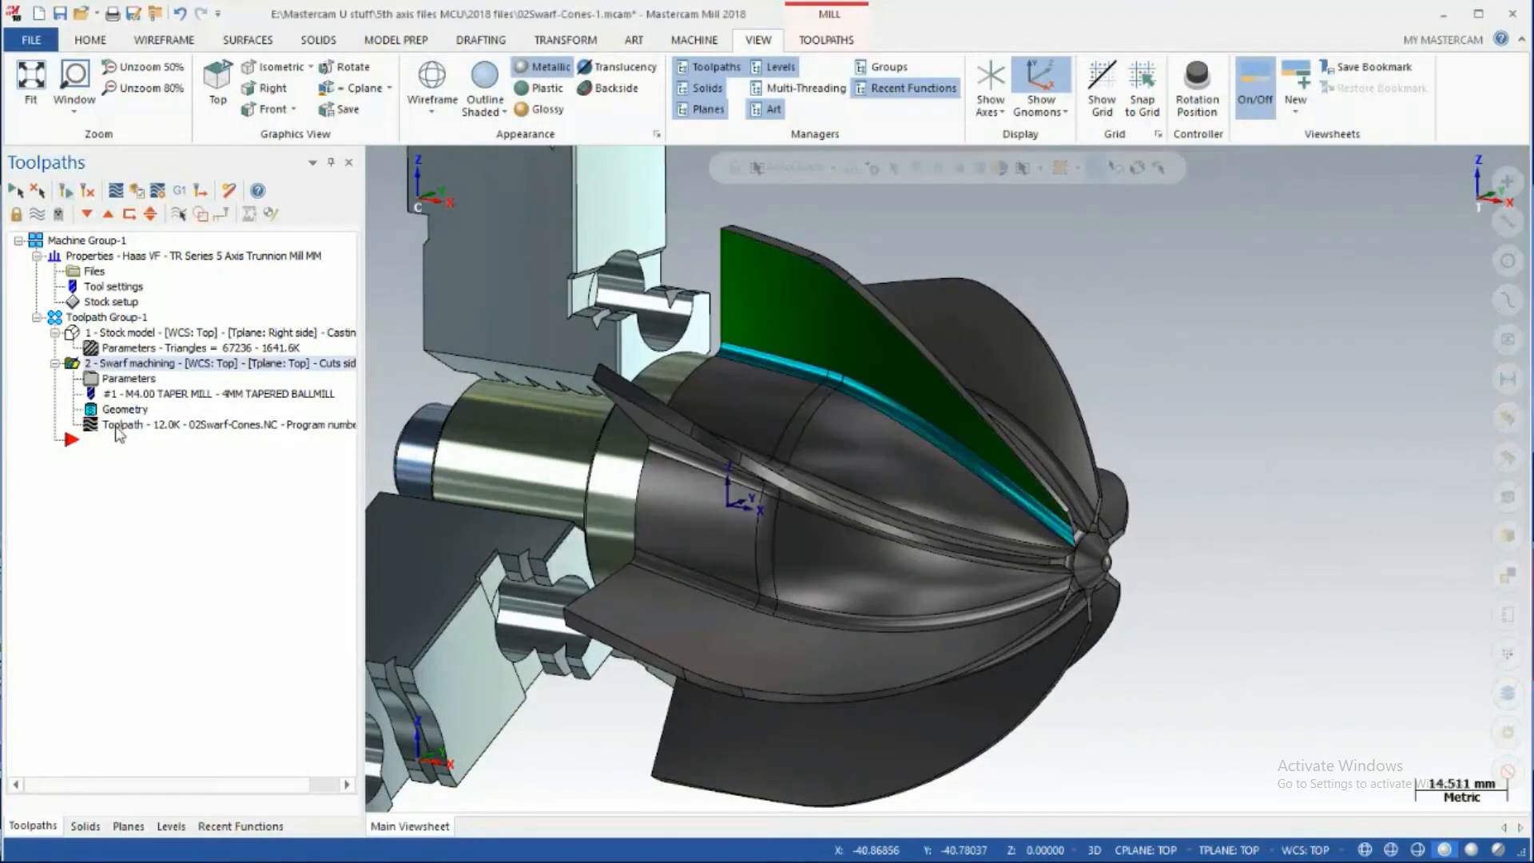
Backplot the curve-synchronized toolpath from the nose tip, stepping through the tool axis motion along the blade
key(alt+t)
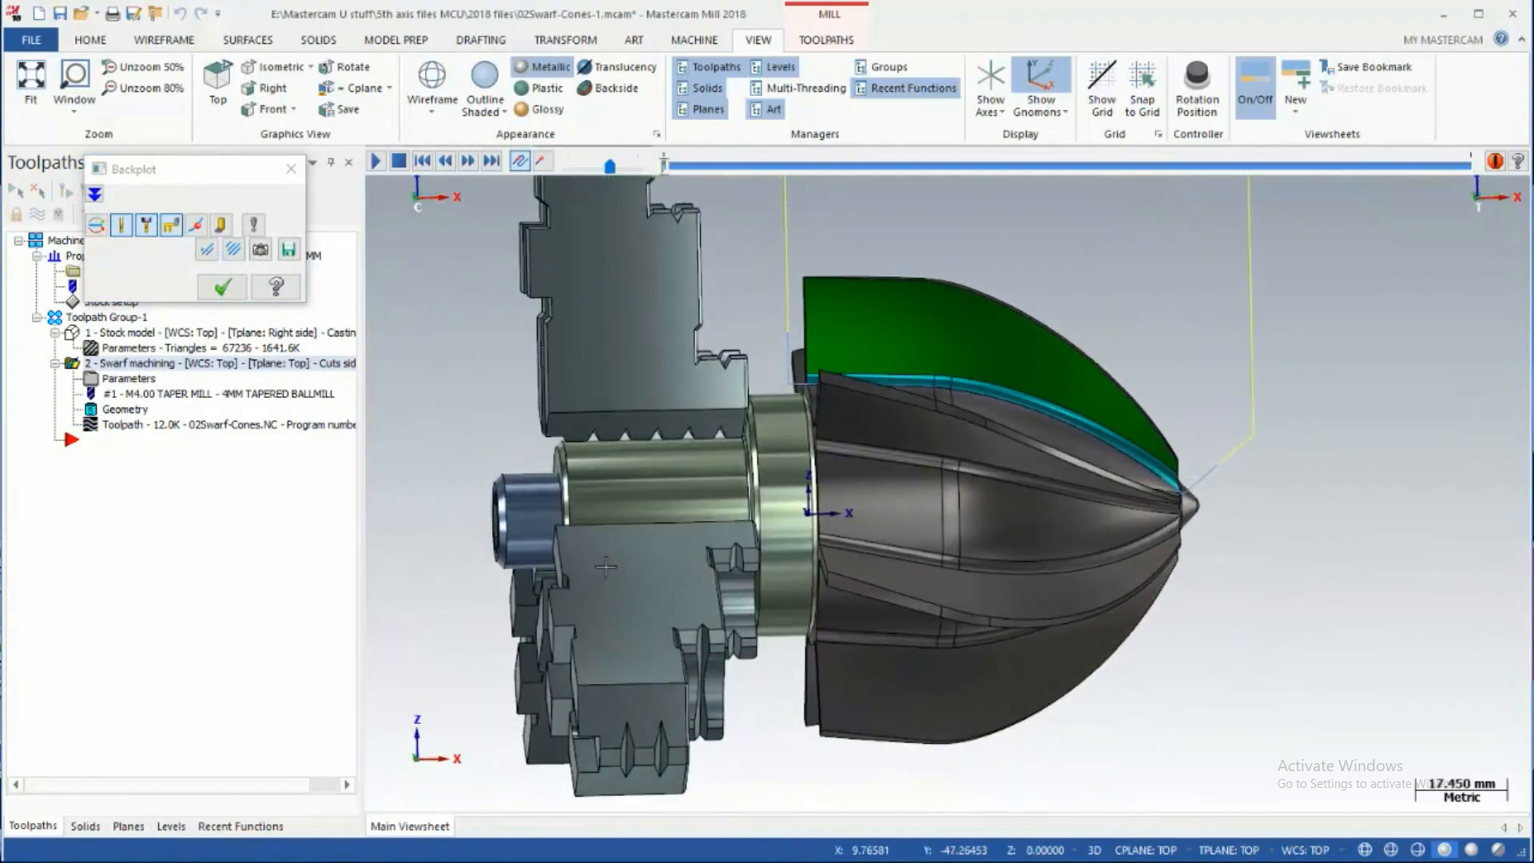
key(s)
key(s)
key(s)
key(s)
key(s)
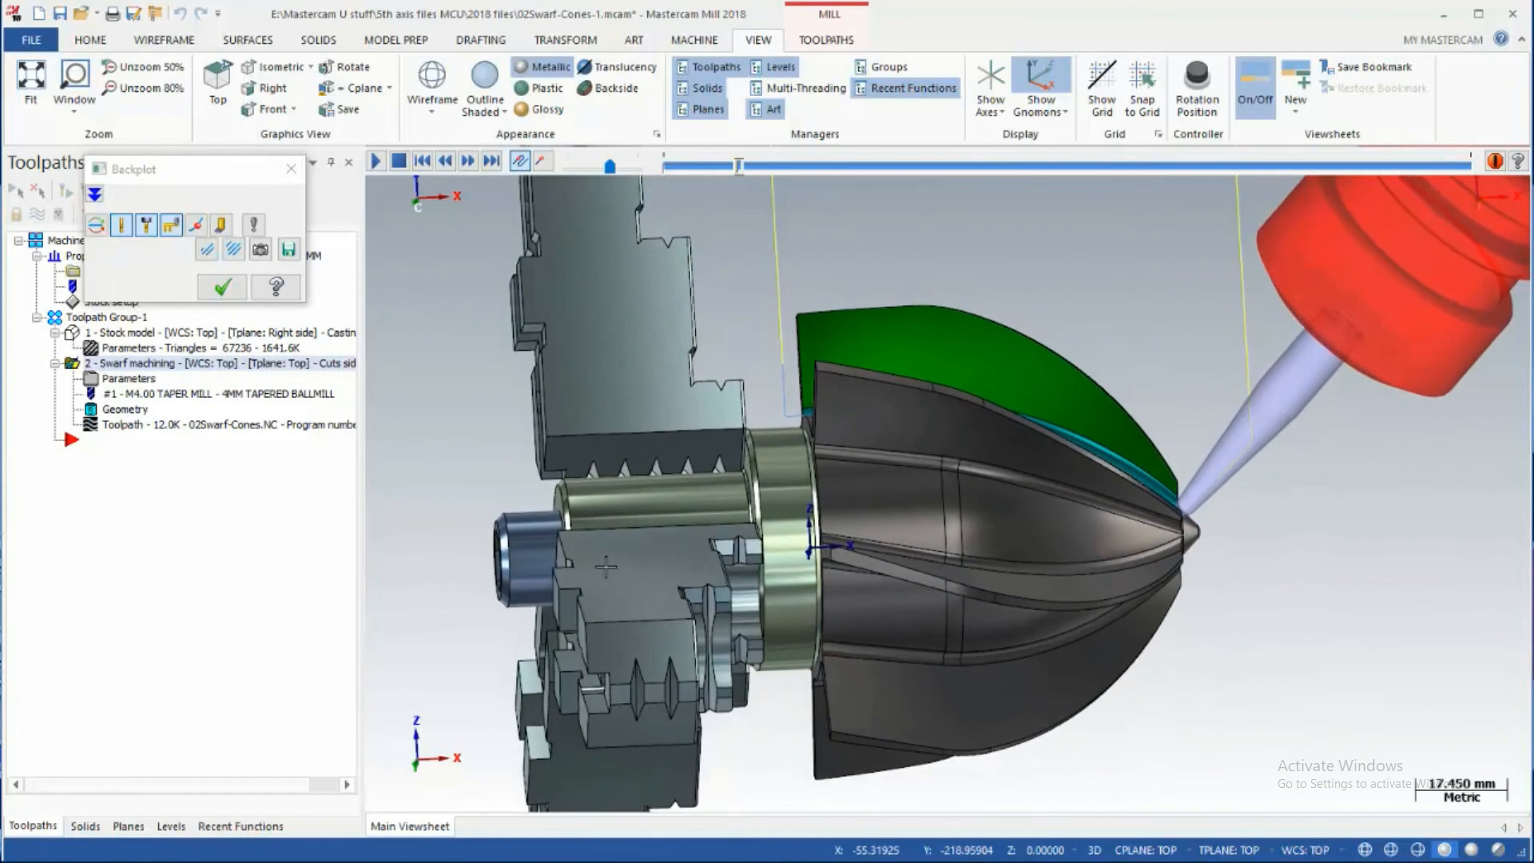
key(s)
key(s)
key(s)
key(s)
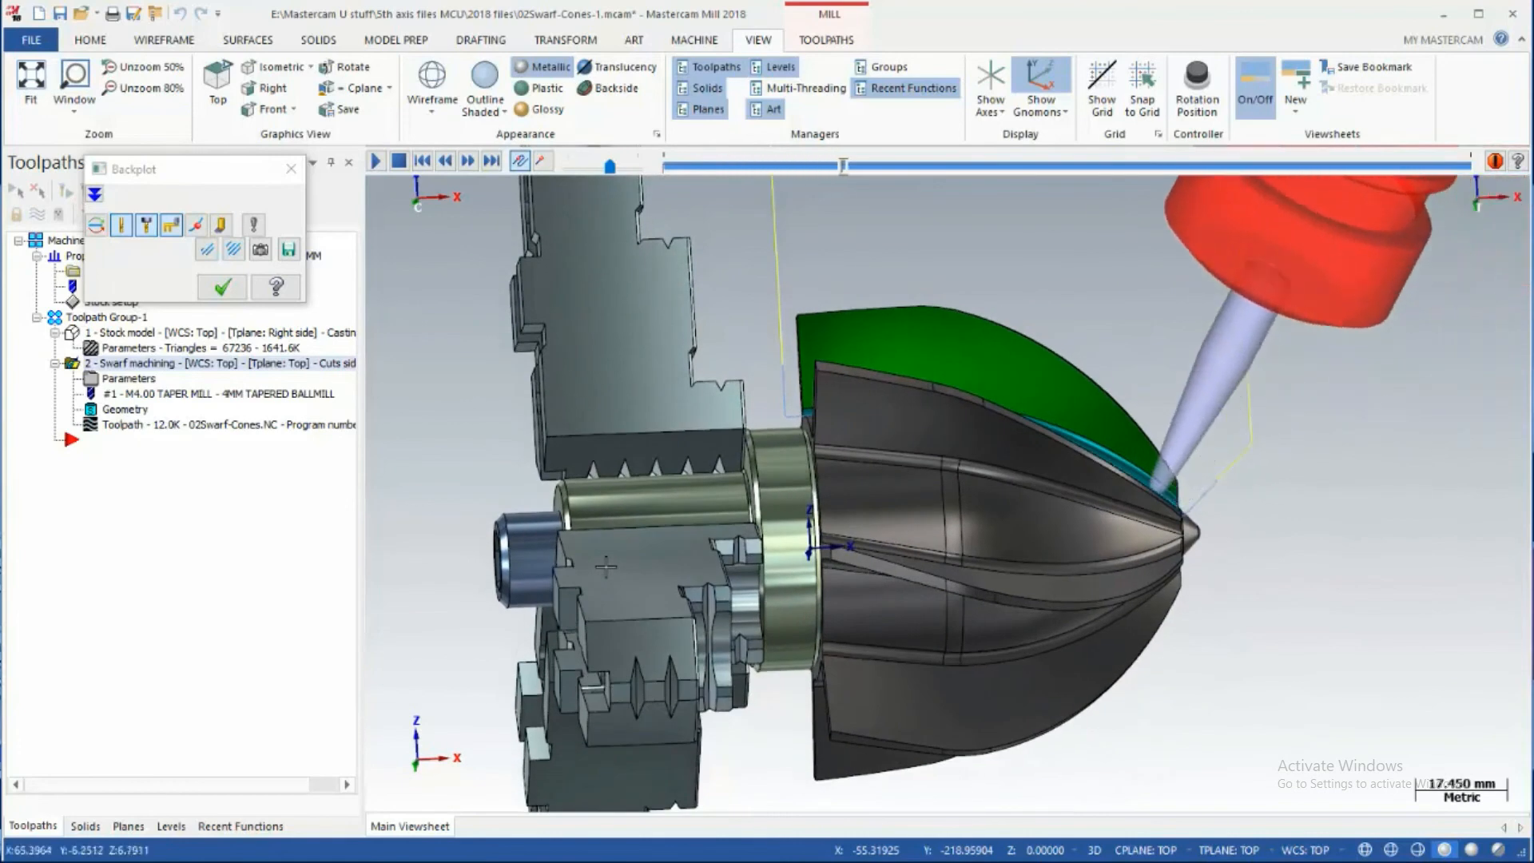